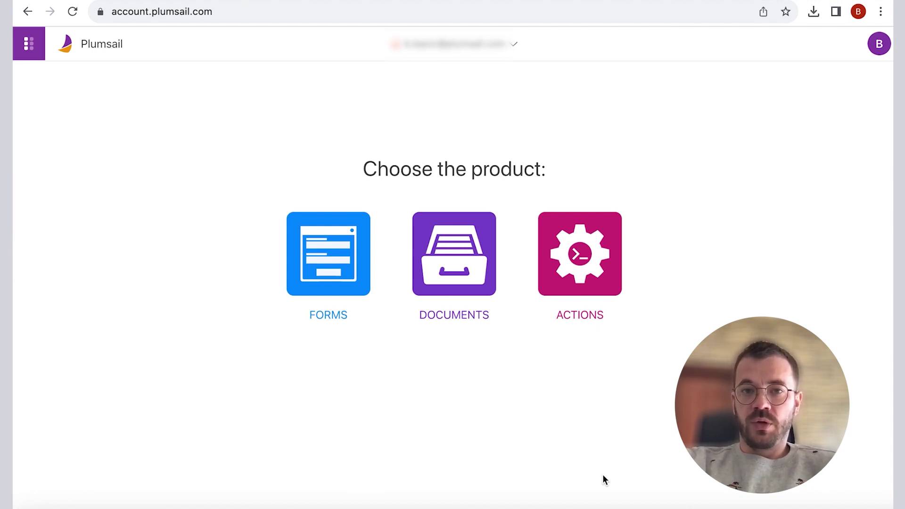
In Documents, add a blank process called 'Project Management' with the PPTX template type
left_click(476, 282)
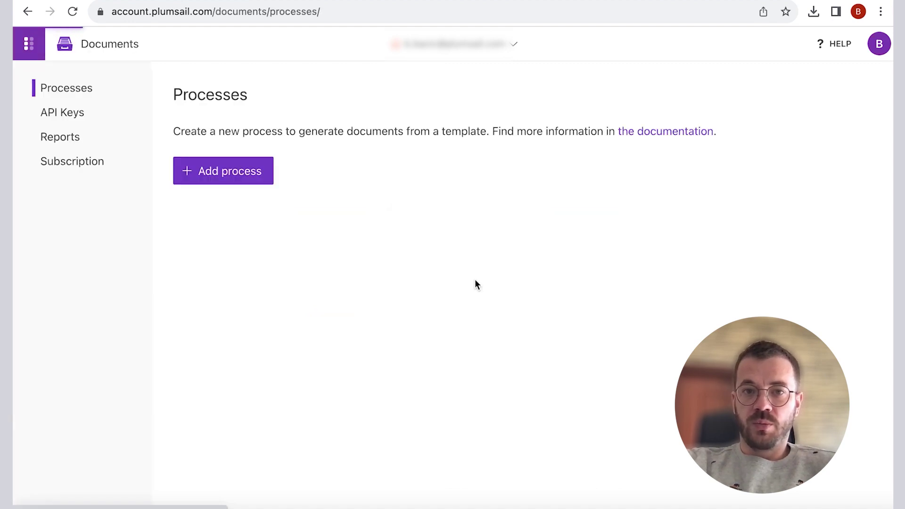
left_click(226, 183)
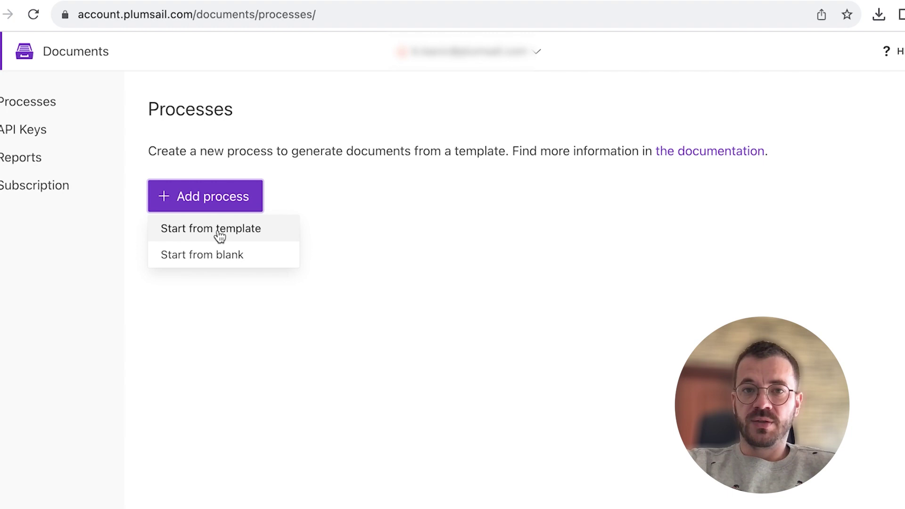
left_click(231, 261)
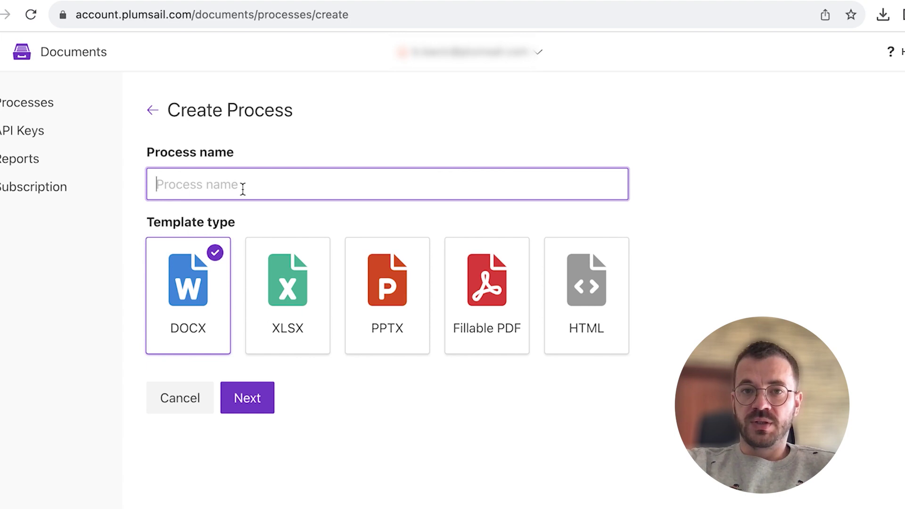
type("Project Mana")
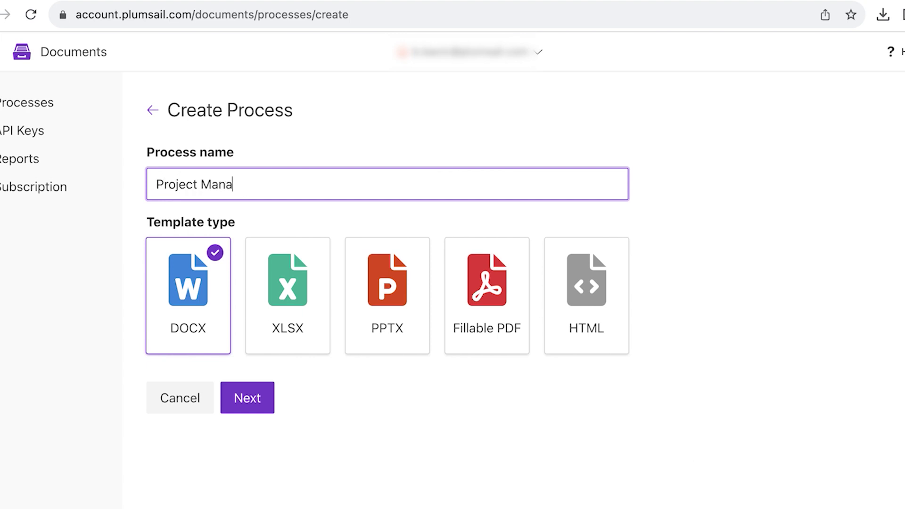
type("gement")
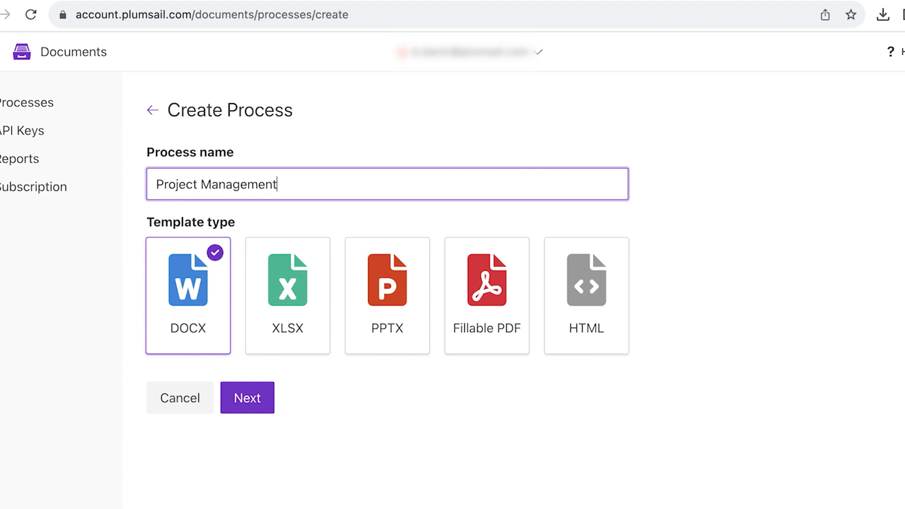
left_click(396, 295)
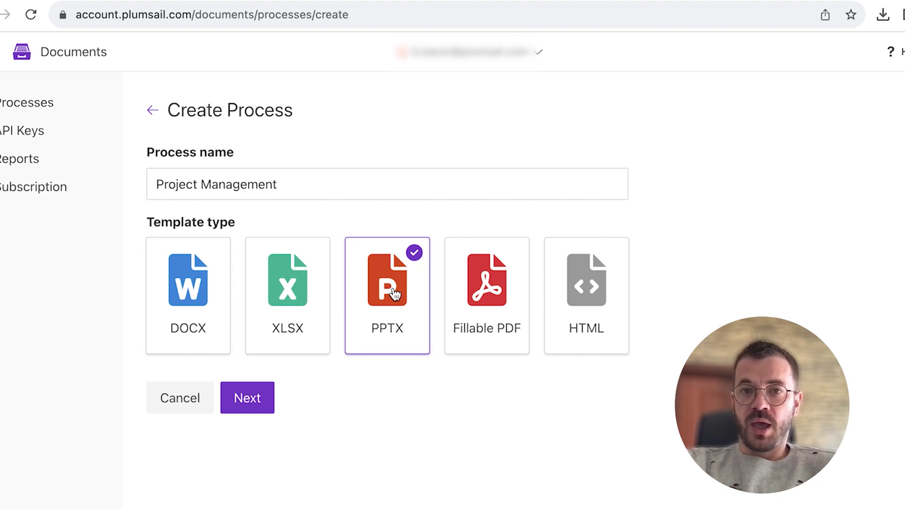
left_click(255, 399)
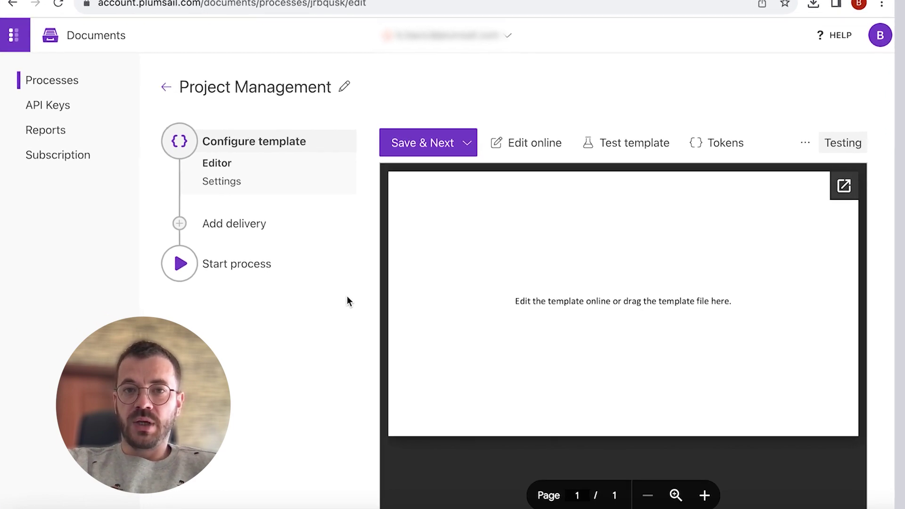
Upload projects-report-pptx-template.pptx from Downloads as the process template
mouse_move(464, 297)
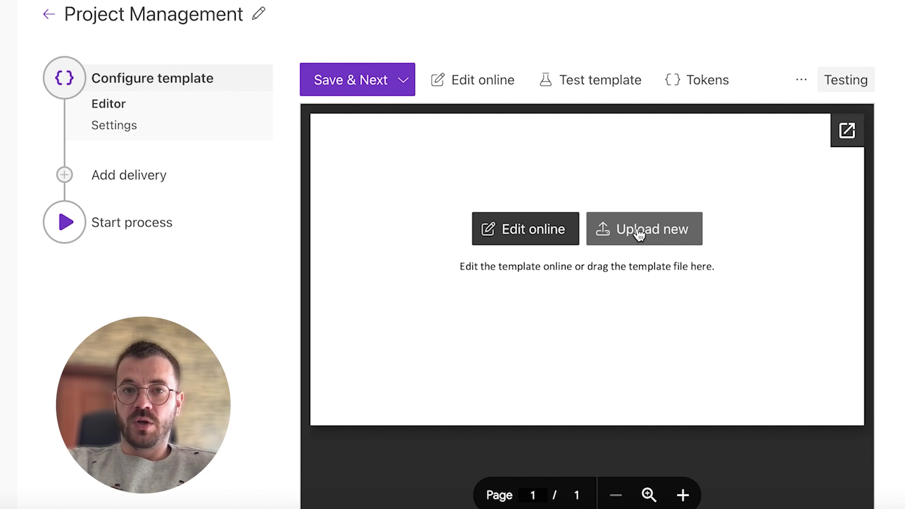
left_click(640, 233)
left_click(305, 75)
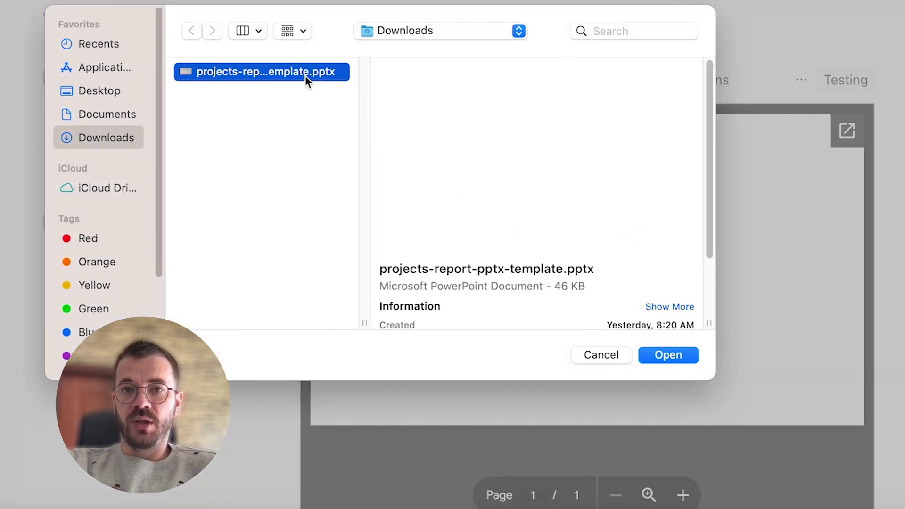
left_click(660, 355)
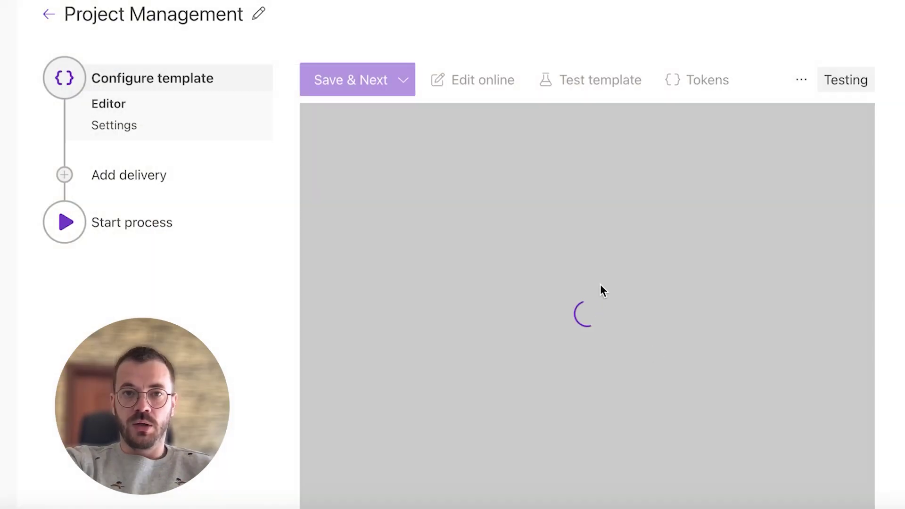
Review the uploaded template preview and save it to proceed to settings
scroll(859, 212, "down", 1)
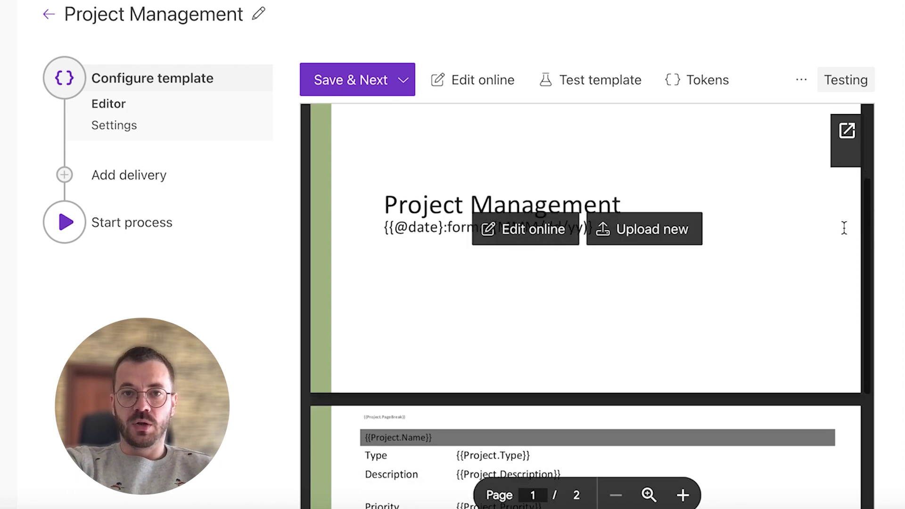
scroll(844, 228, "down", 2)
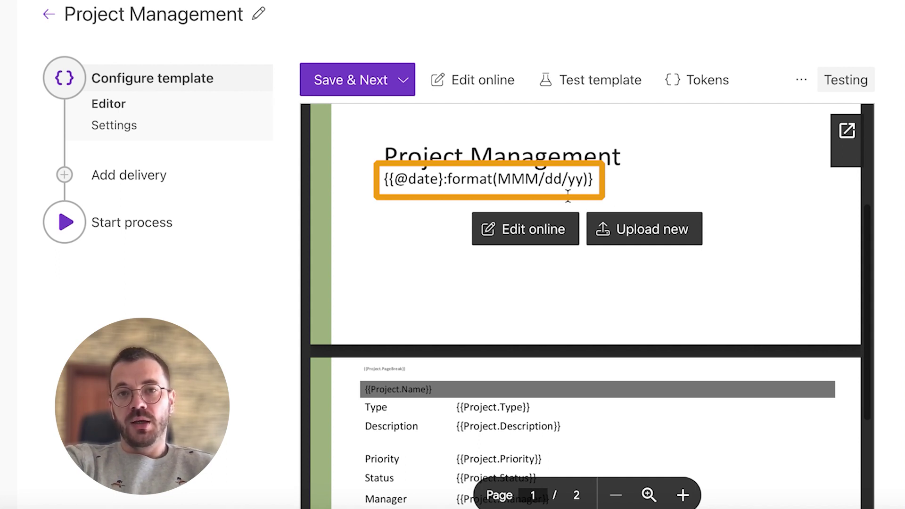
scroll(579, 278, "down", 1)
scroll(579, 278, "down", 3)
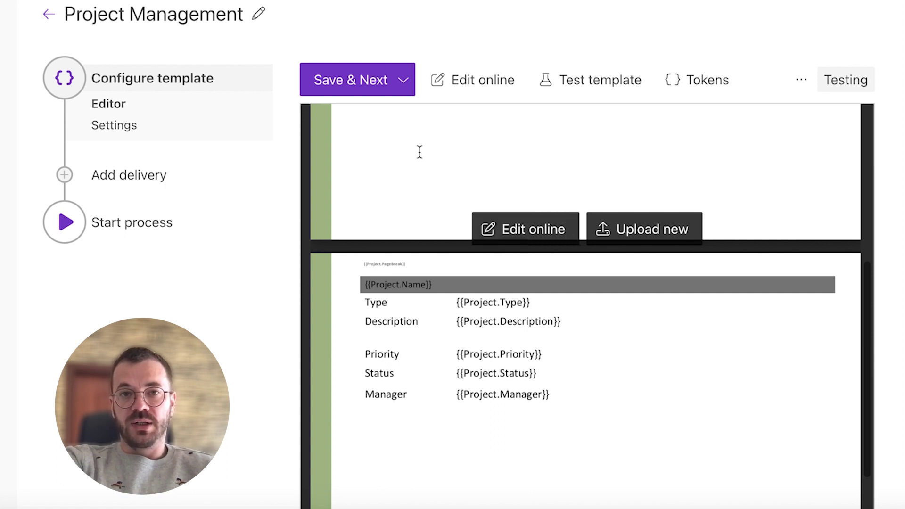
left_click(367, 91)
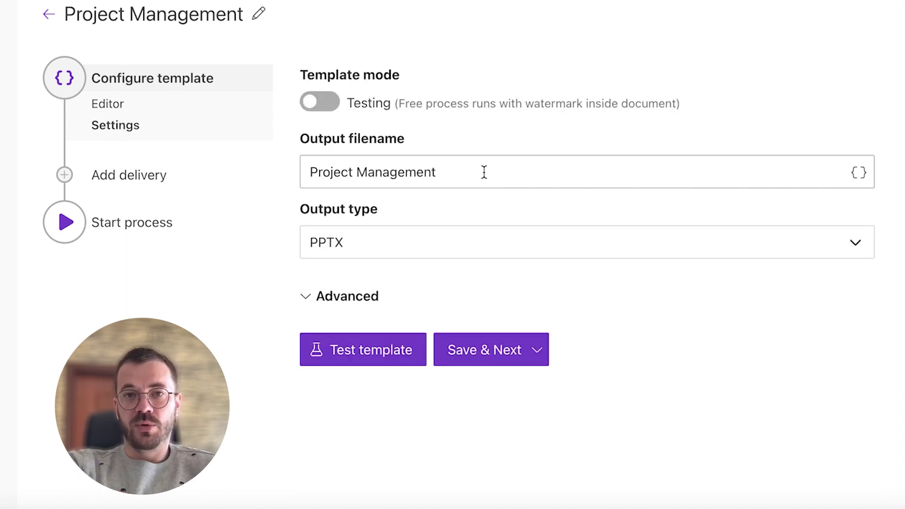
triple_click(485, 172)
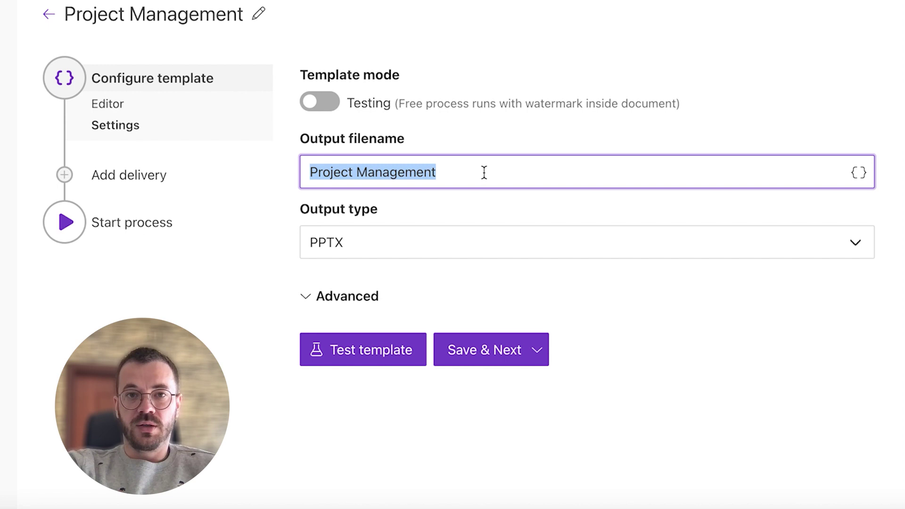
type("Plumsail - Project Report -")
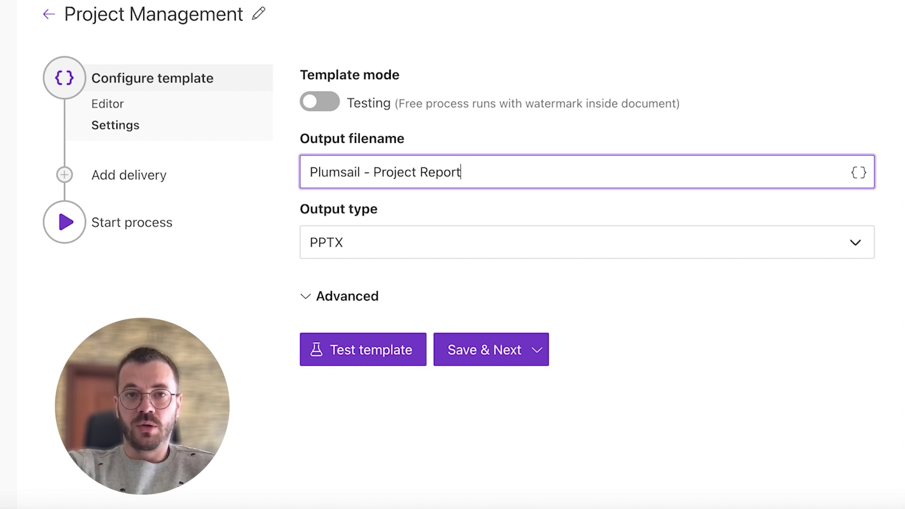
left_click(860, 174)
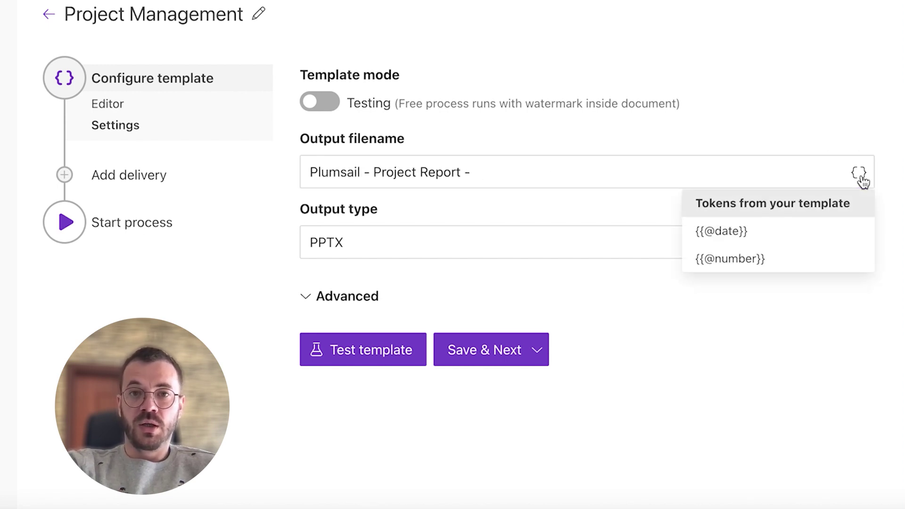
left_click(763, 235)
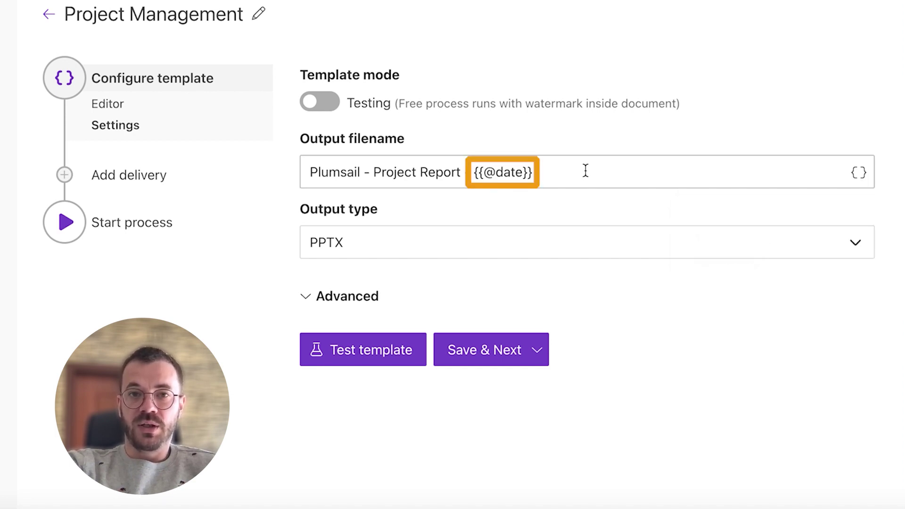
key("Left")
type(":format(MM/")
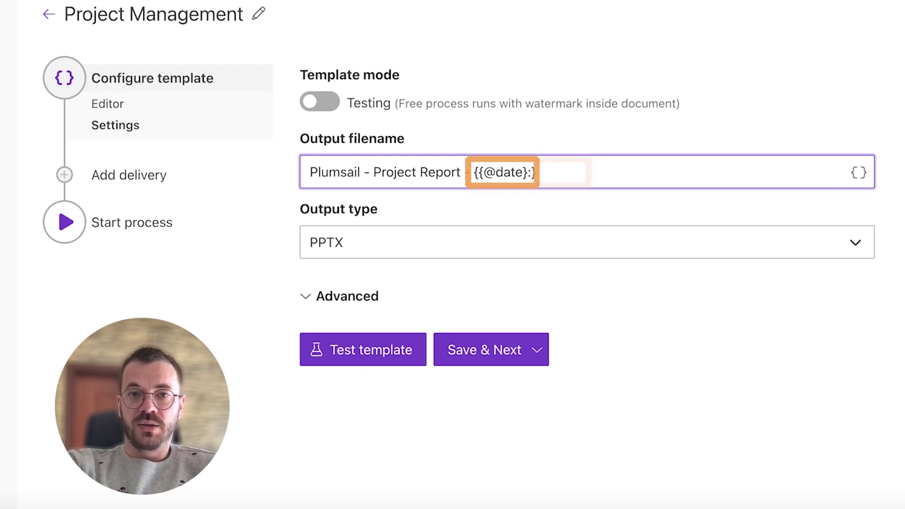
type("dd/yyyy)")
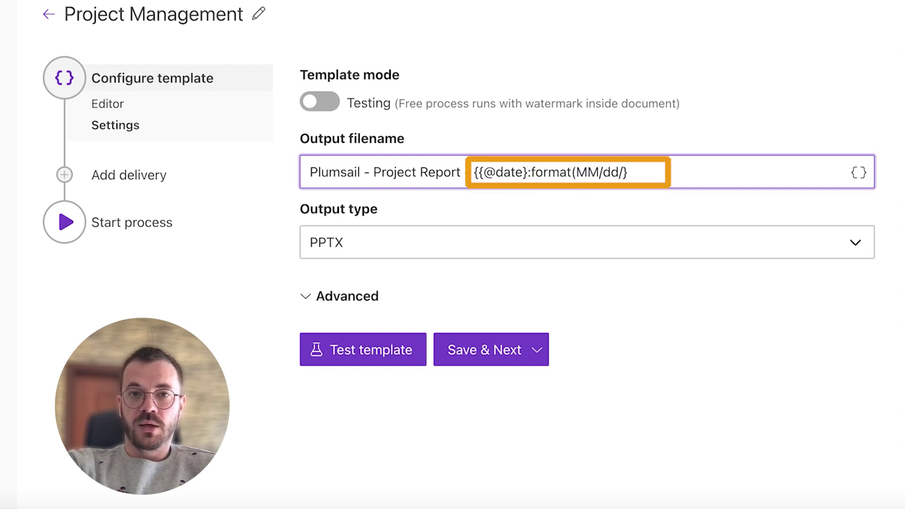
Keep PPTX as the output type and expand the Advanced settings
left_click(825, 250)
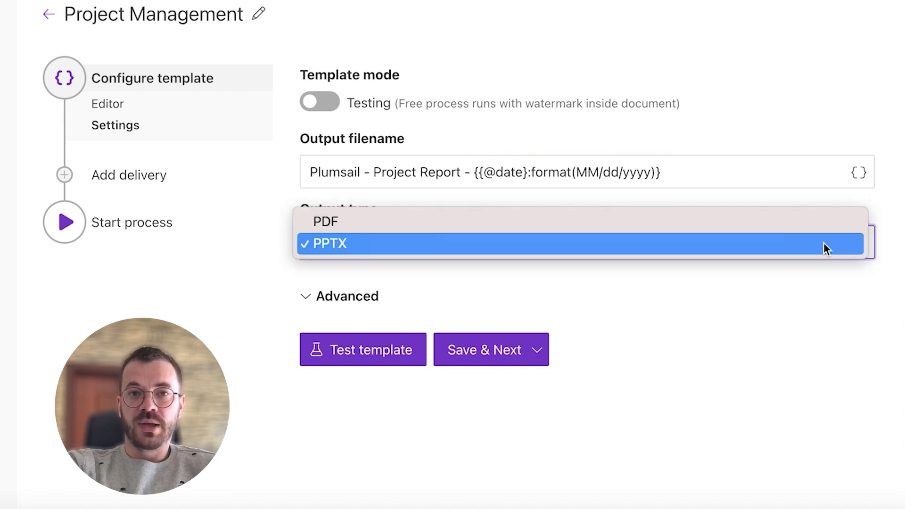
left_click(790, 247)
left_click(364, 301)
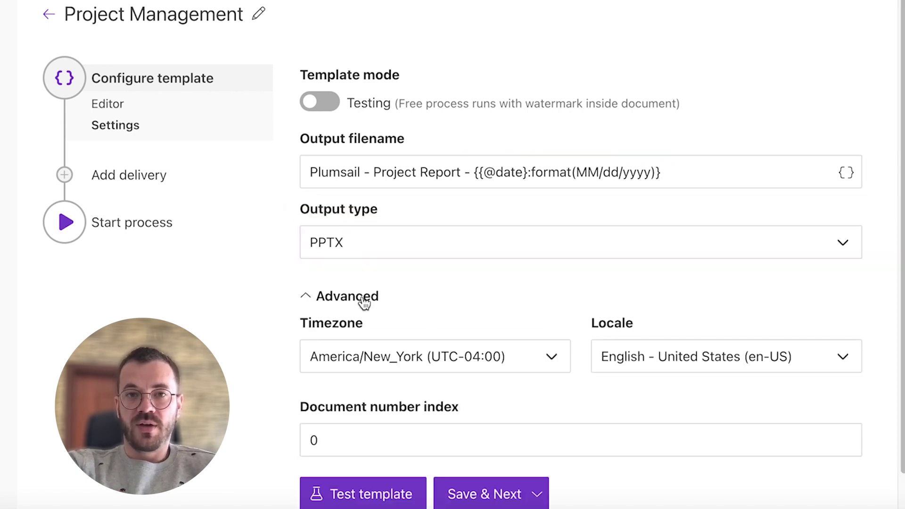
scroll(370, 312, "down", 1)
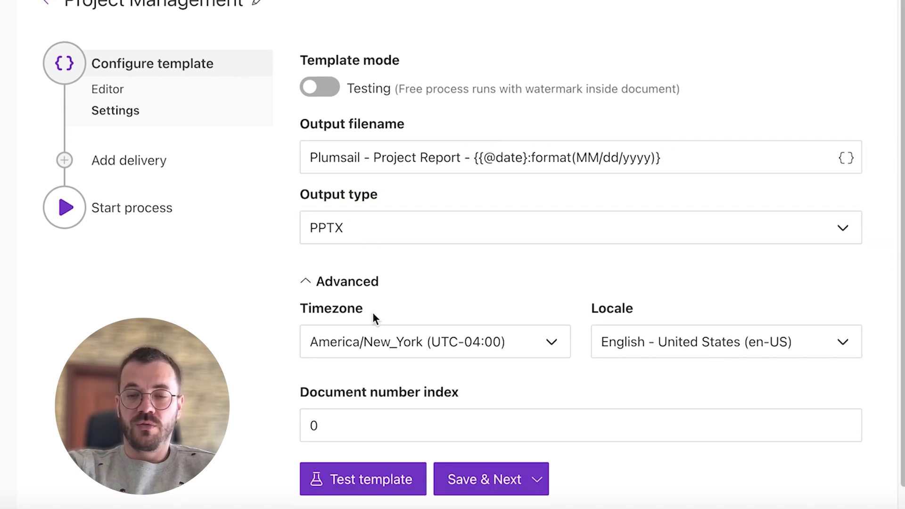
Save the settings and add a SharePoint delivery connected to the pasted site address
left_click(492, 479)
scroll(583, 162, "down", 5)
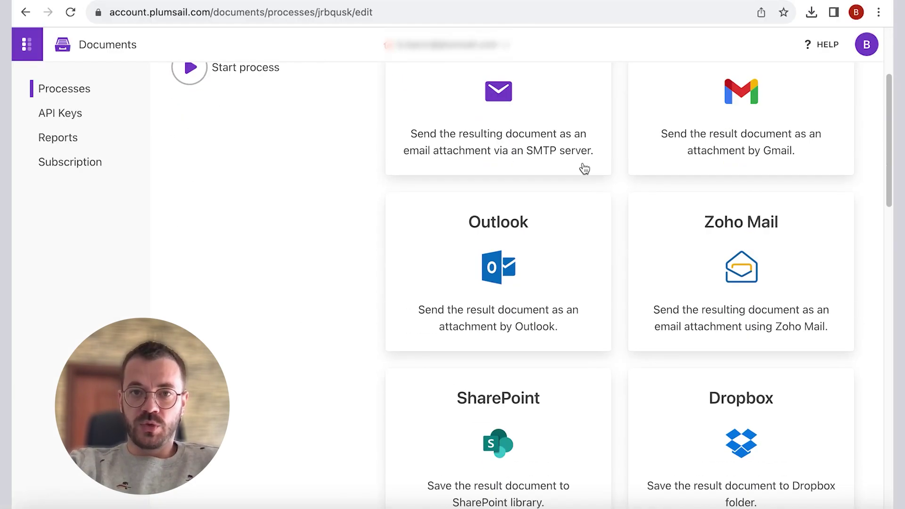
scroll(584, 169, "down", 8)
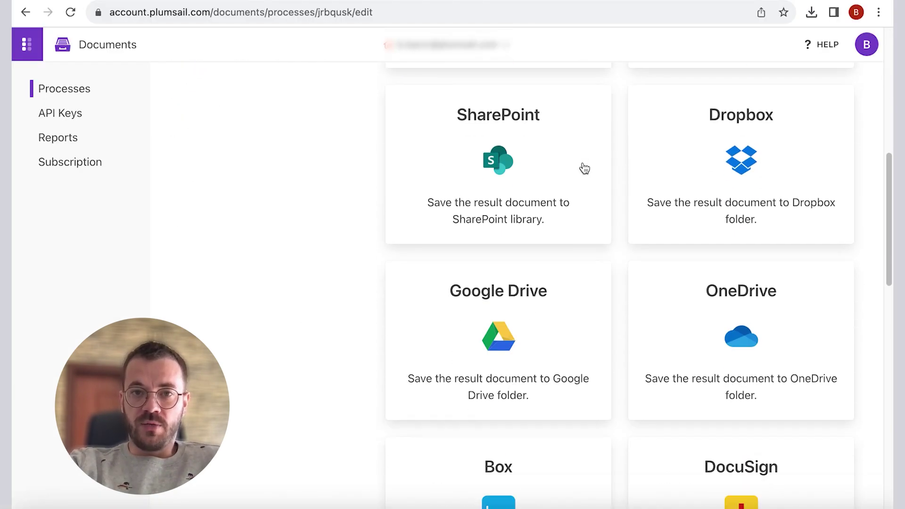
scroll(585, 168, "down", 8)
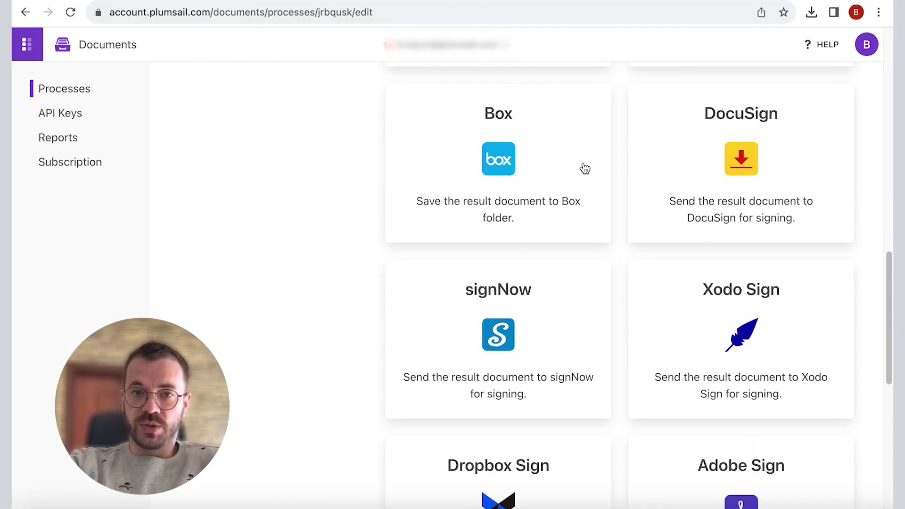
scroll(585, 169, "up", 10)
scroll(584, 168, "up", 3)
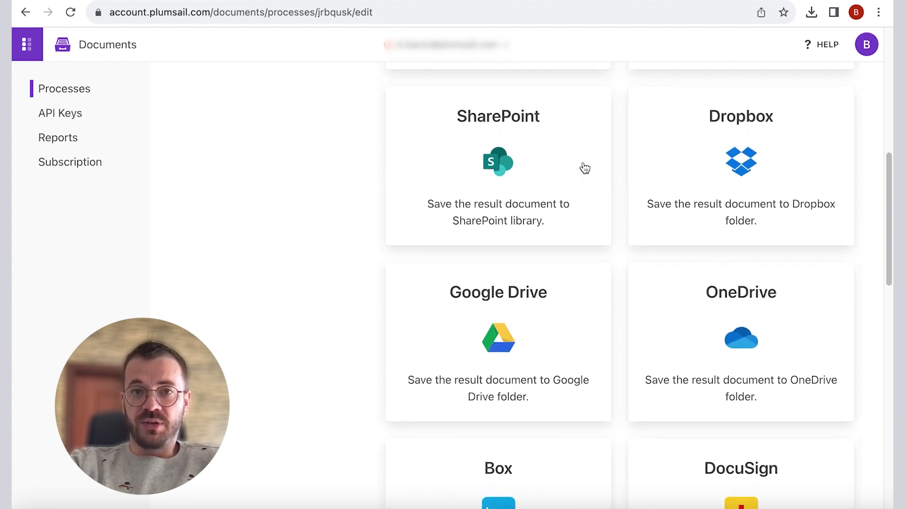
left_click(539, 238)
left_click(500, 203)
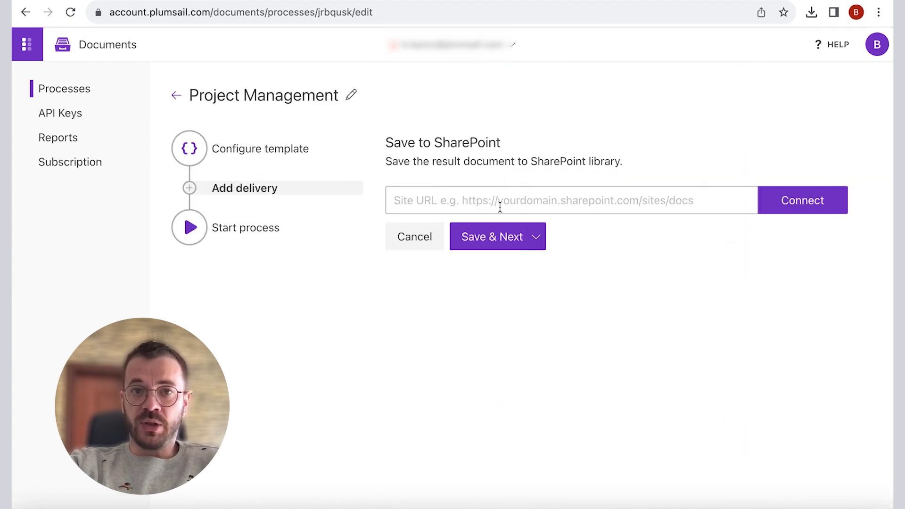
type("https://plumsaildev.sharepoint.com/sites/ProjectManagement")
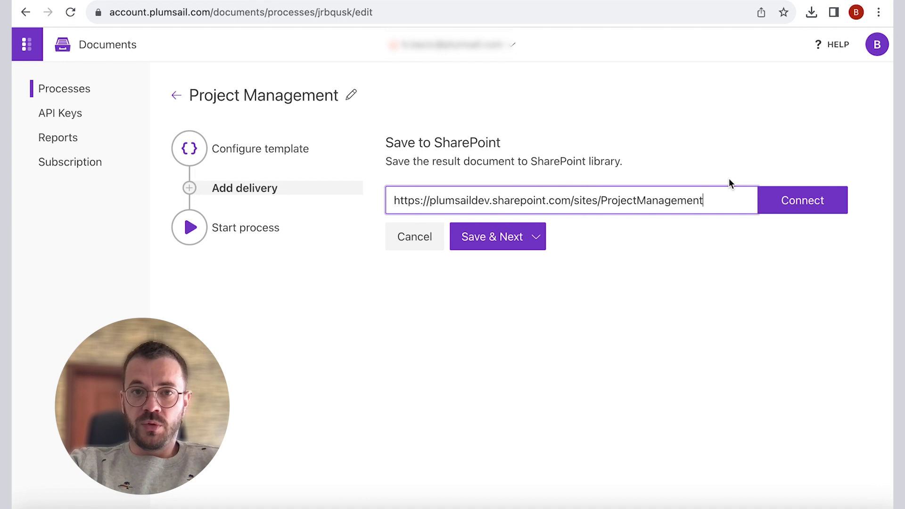
left_click(788, 202)
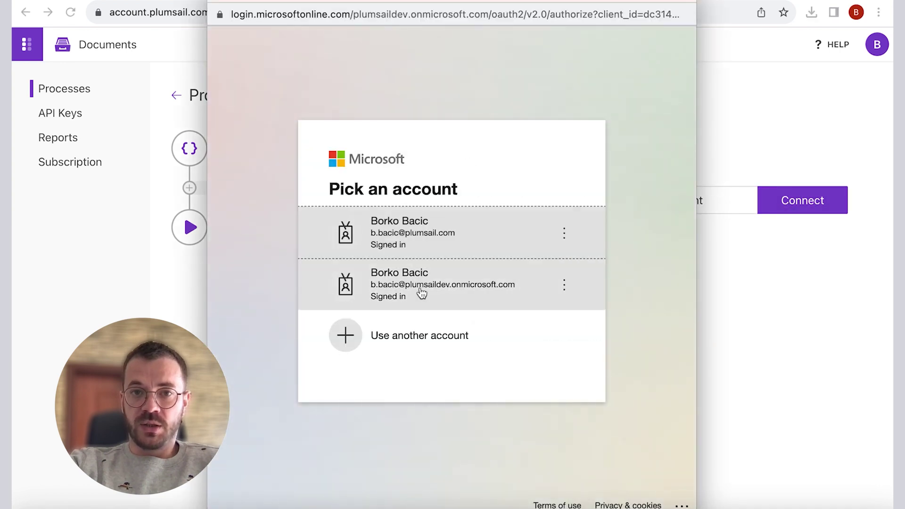
left_click(422, 294)
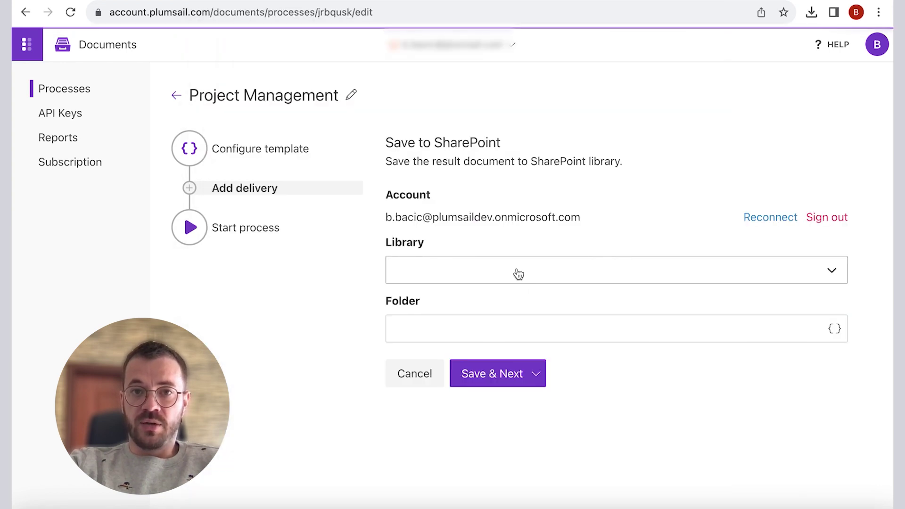
Deliver to the Presentations folder of the Shared Documents library and save the delivery
left_click(519, 275)
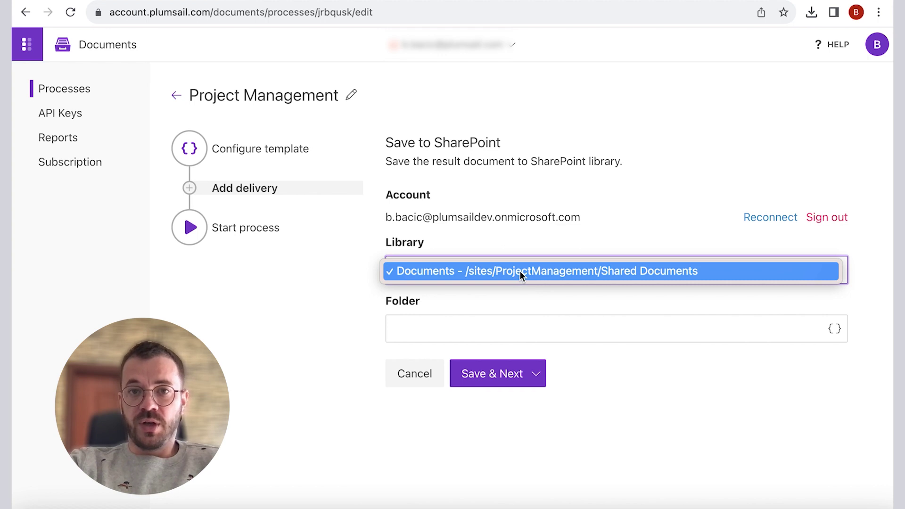
left_click(514, 278)
left_click(473, 329)
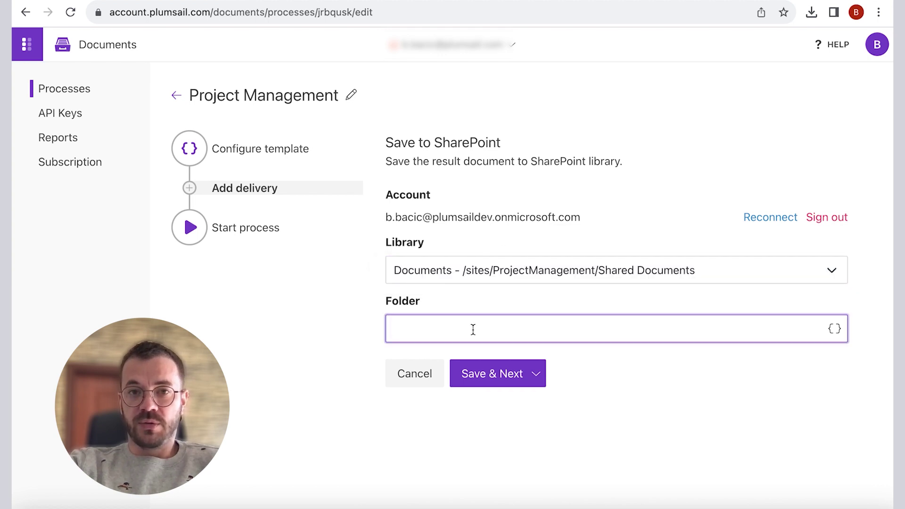
type("Presentations")
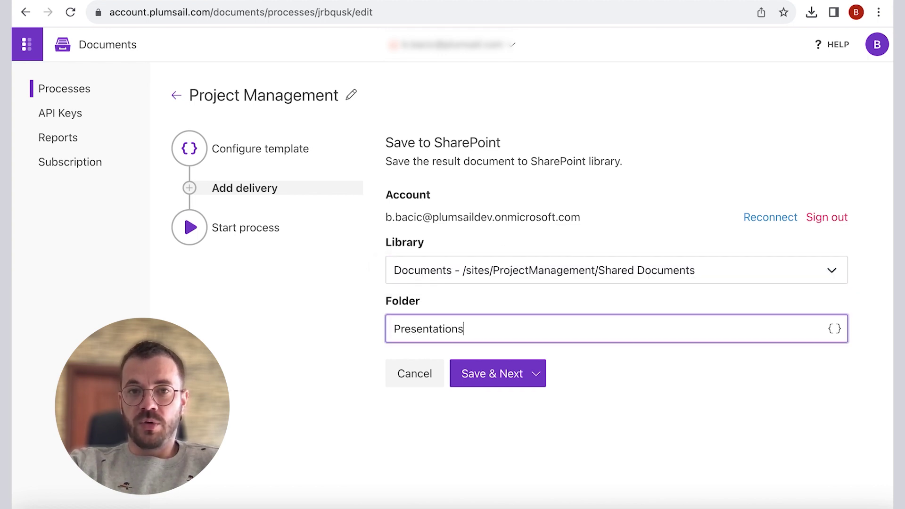
left_click(513, 376)
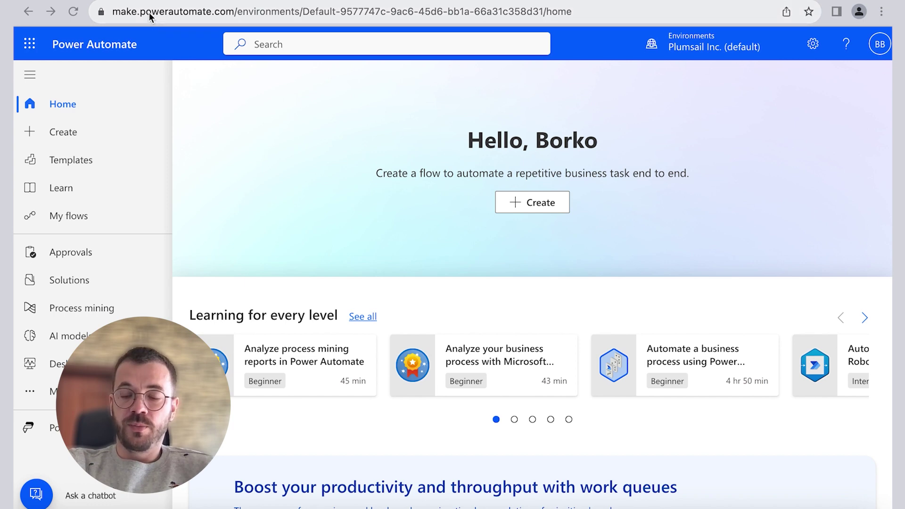
Create an instant cloud flow named 'Project Management' with the Manually trigger a flow trigger
left_click(534, 211)
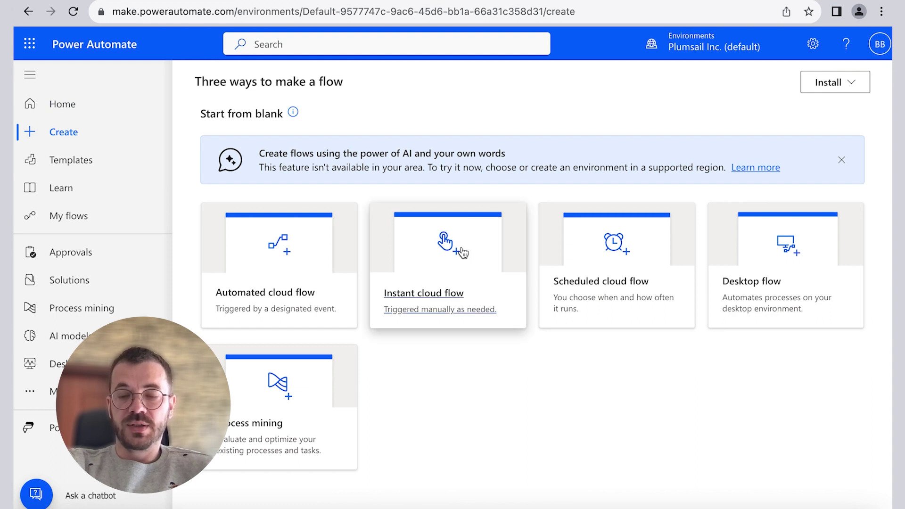
left_click(462, 250)
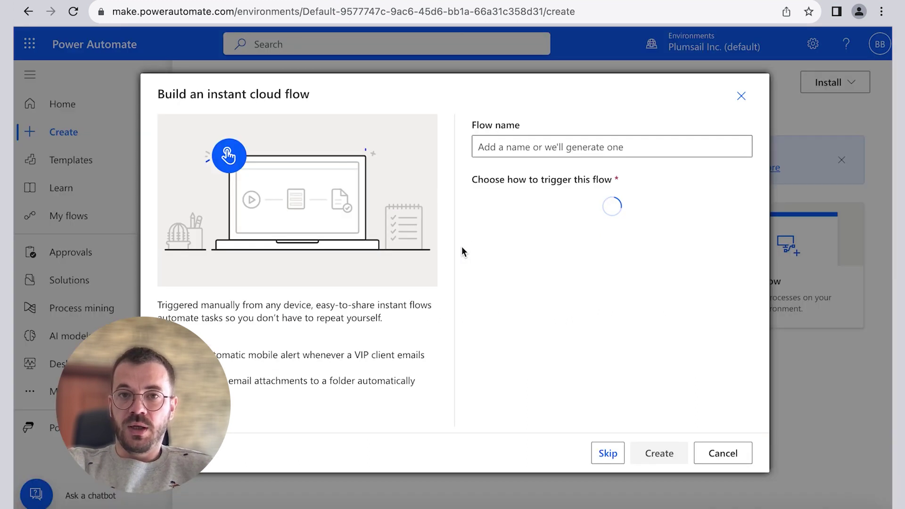
left_click(526, 145)
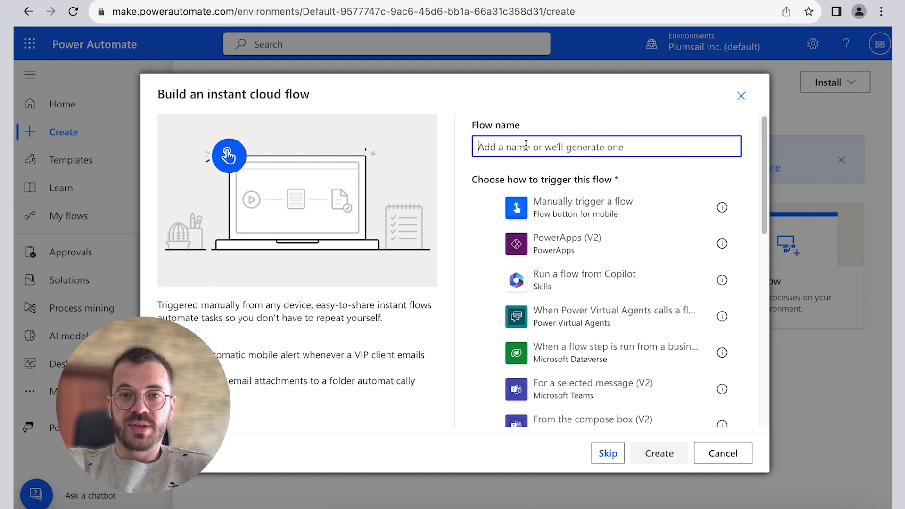
type("Project")
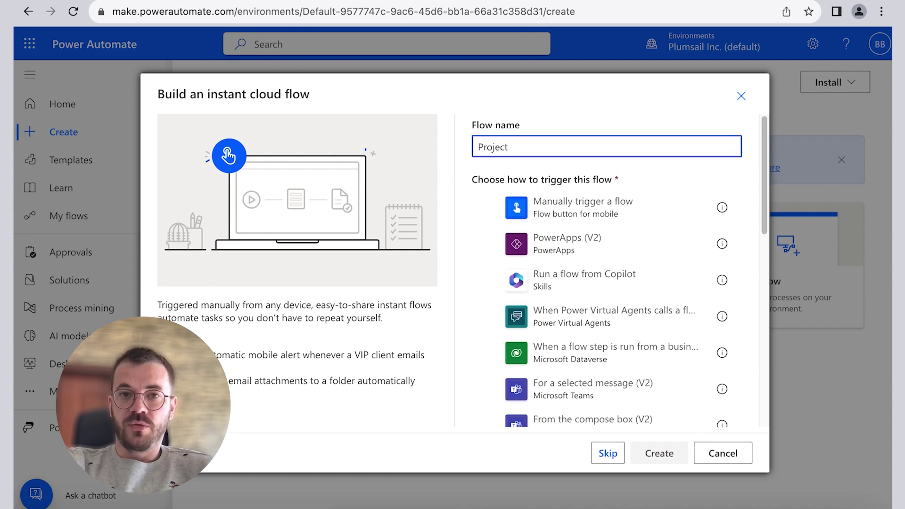
type(" Management")
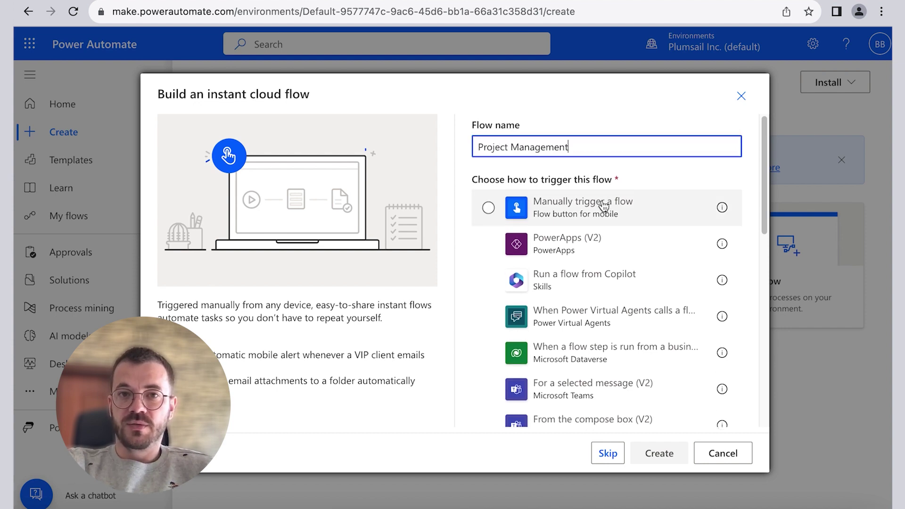
left_click(605, 208)
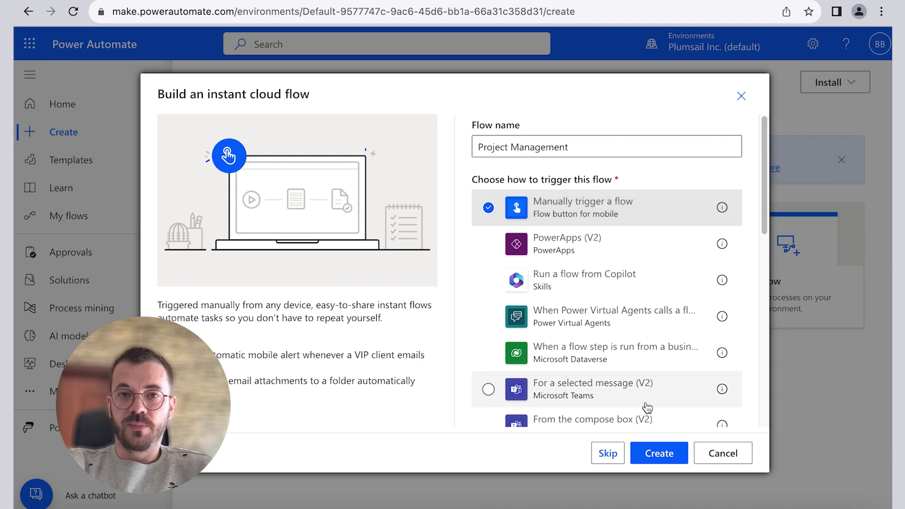
left_click(659, 453)
Add a SharePoint Get items action and point its site address at the Project Management site
left_click(477, 168)
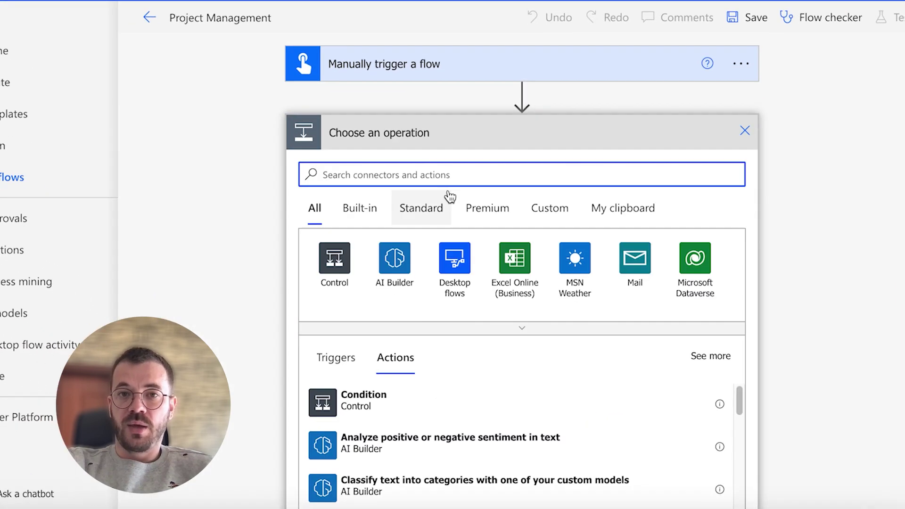
type("get items")
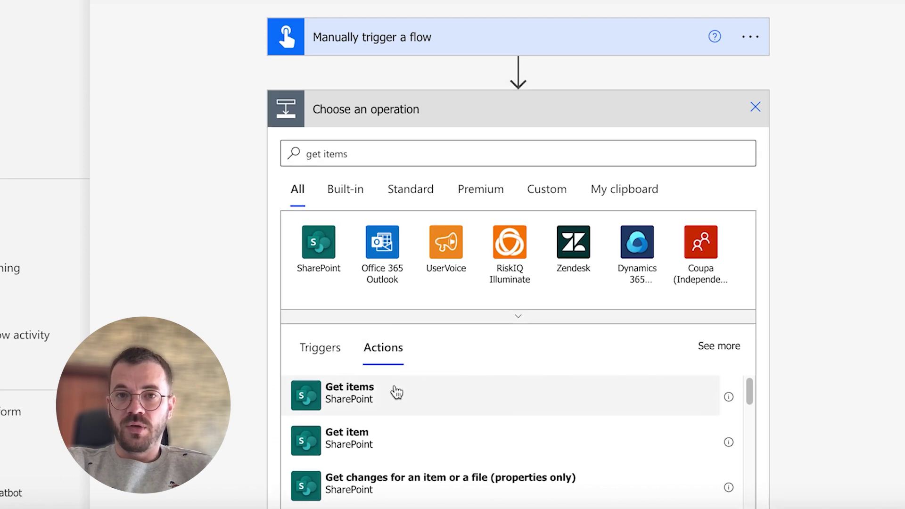
left_click(393, 392)
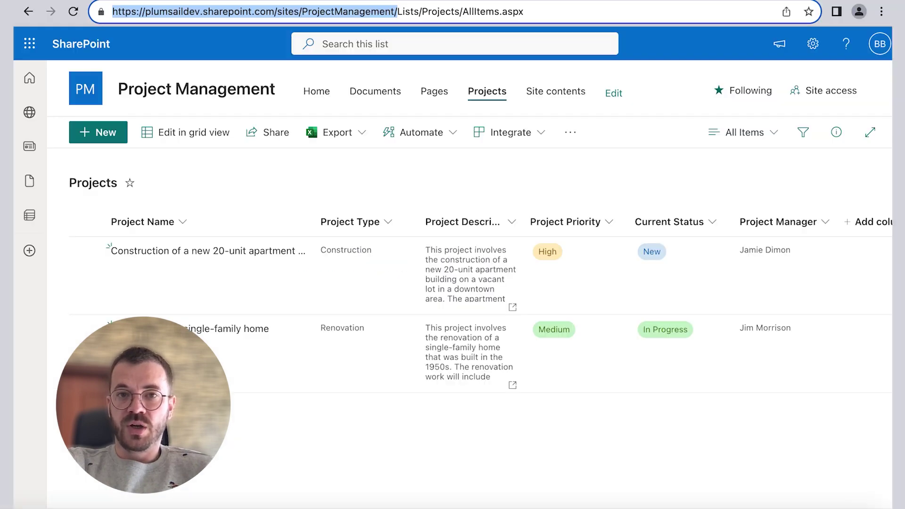
right_click(231, 15)
left_click(254, 130)
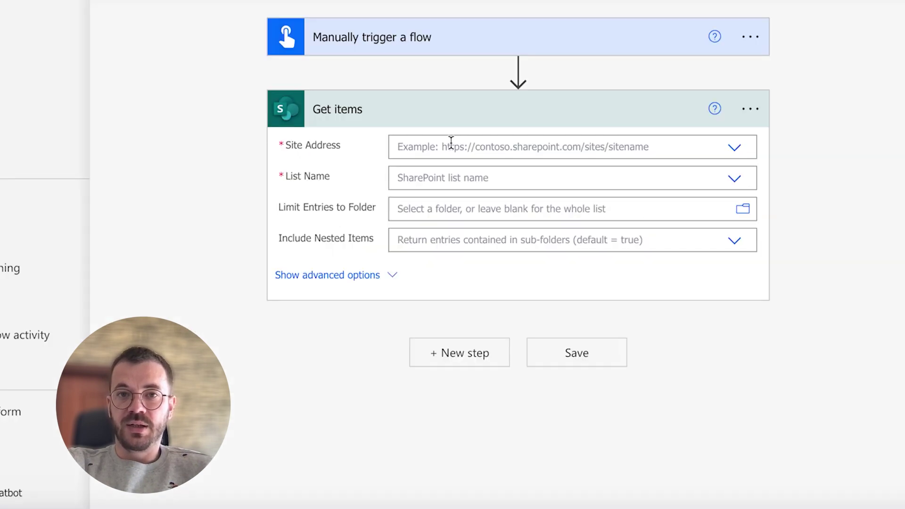
left_click(452, 147)
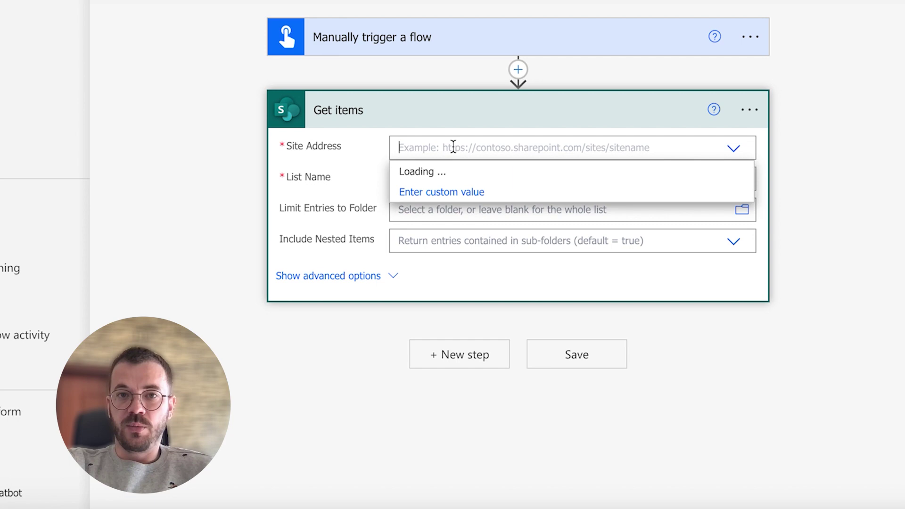
key("ctrl+v")
key("BackSpace")
left_click(574, 172)
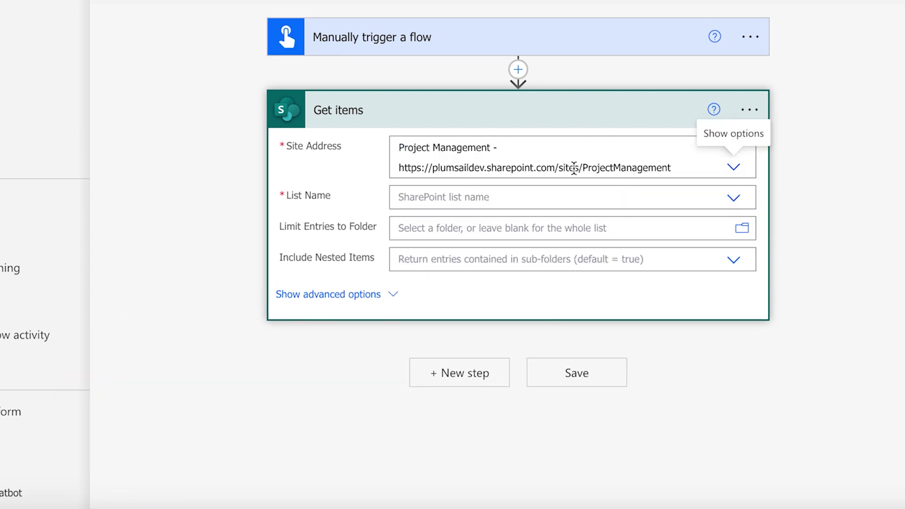
Read from the Projects list and add an Initialize variable step for an Array named Projects
left_click(734, 198)
left_click(415, 220)
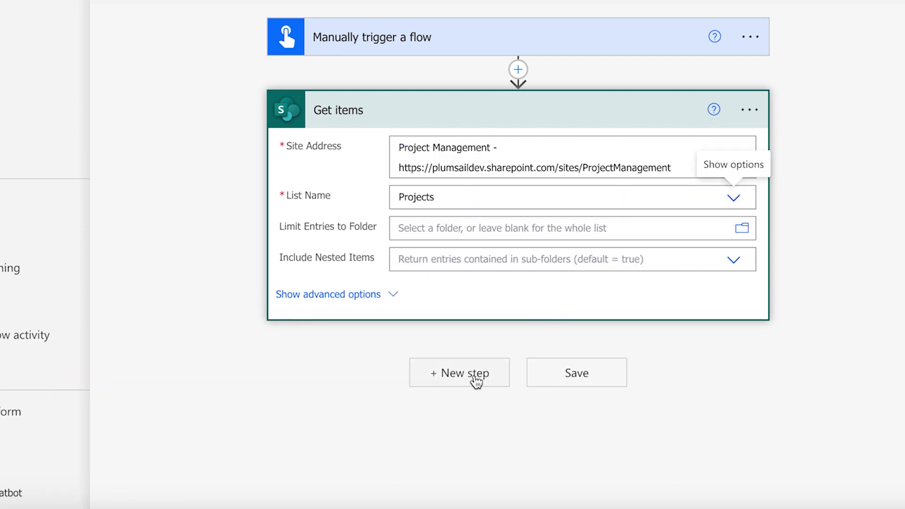
left_click(474, 377)
type("i")
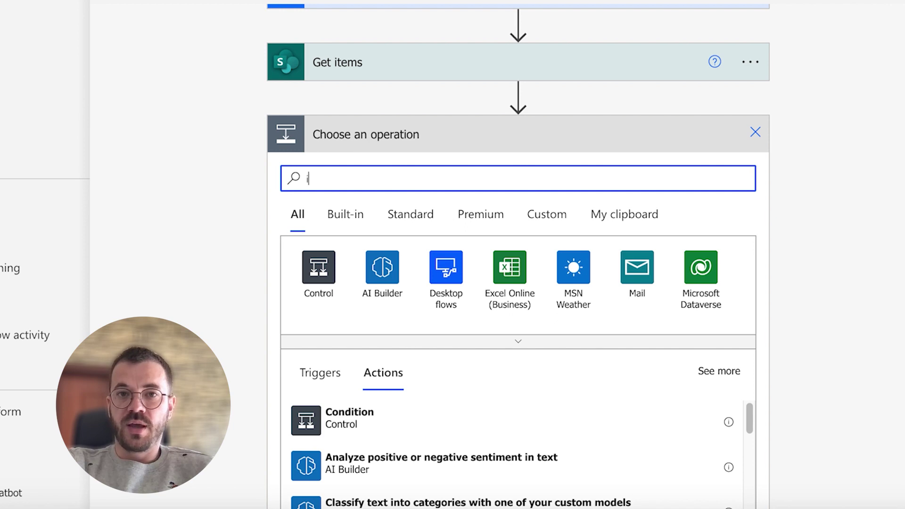
type("nitialize")
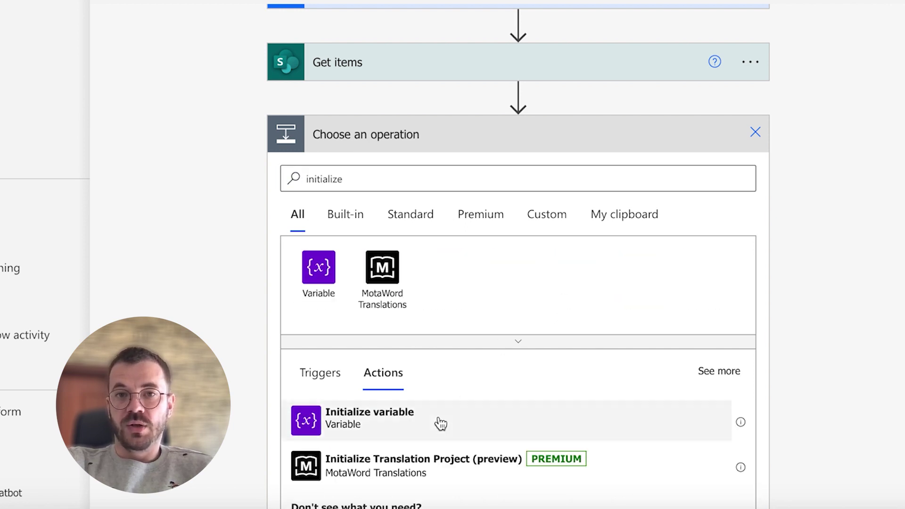
left_click(440, 423)
left_click(479, 207)
type("Projects")
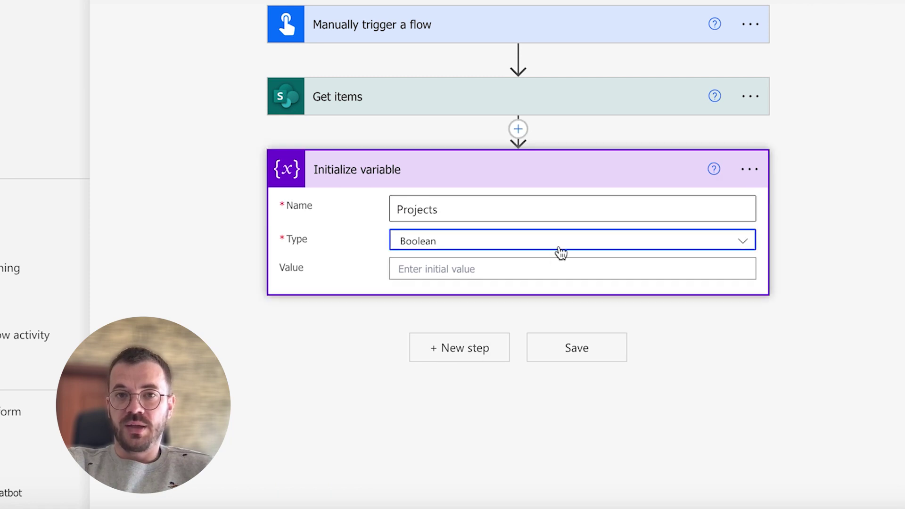
left_click(560, 254)
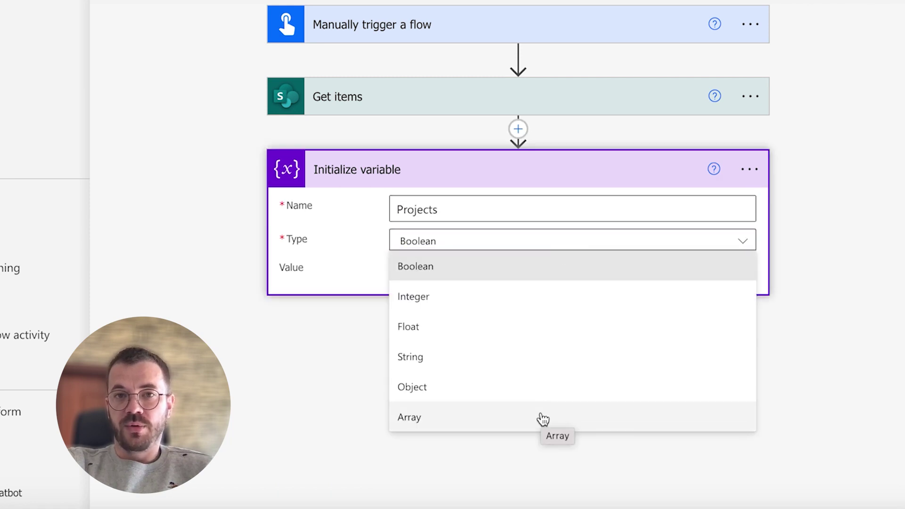
left_click(542, 420)
Add an Apply to each loop over the Get items value output
left_click(459, 348)
type("apply ")
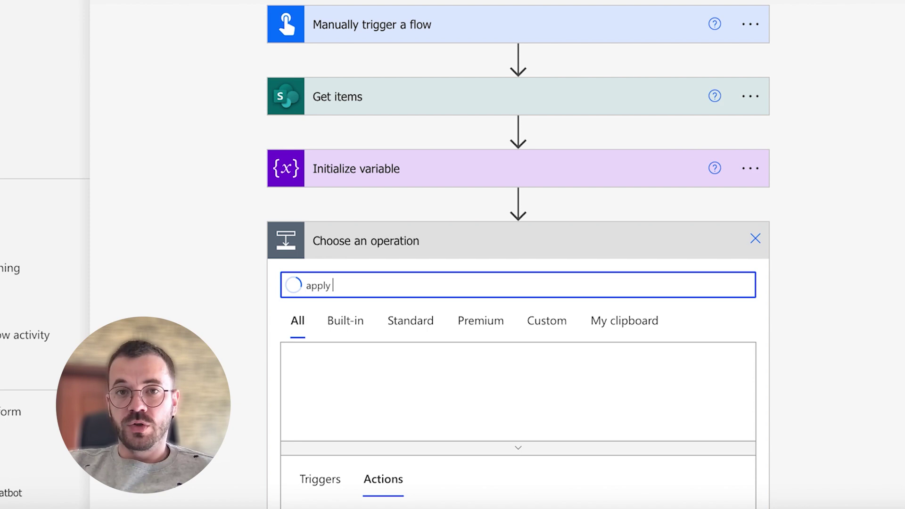
type("to each")
scroll(659, 400, "down", 5)
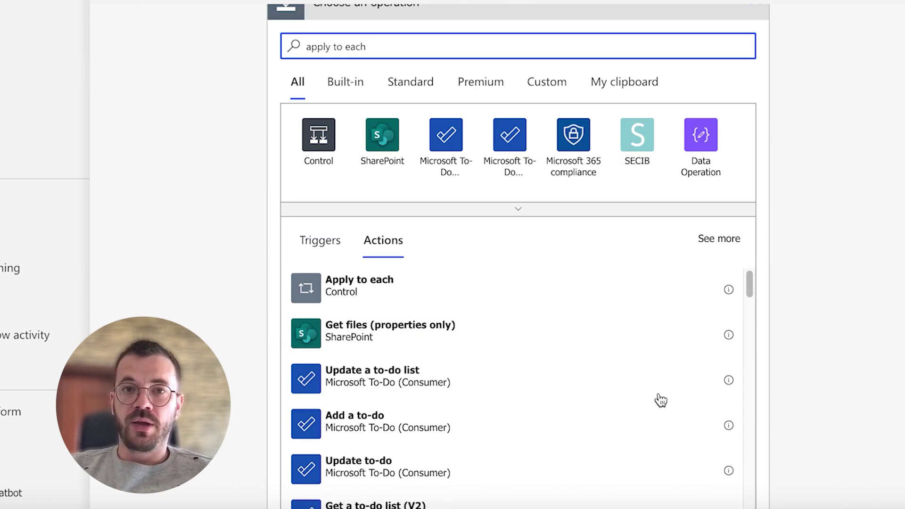
left_click(429, 298)
scroll(791, 324, "down", 4)
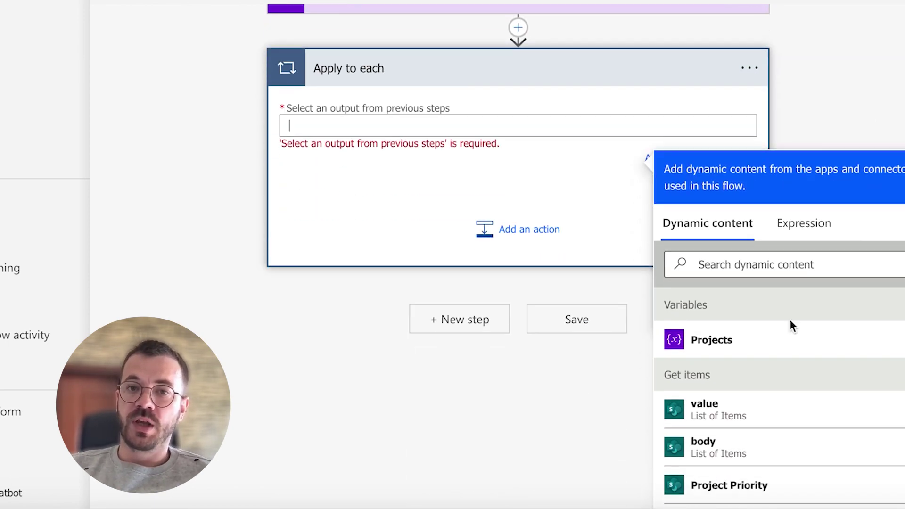
left_click(757, 399)
left_click(624, 186)
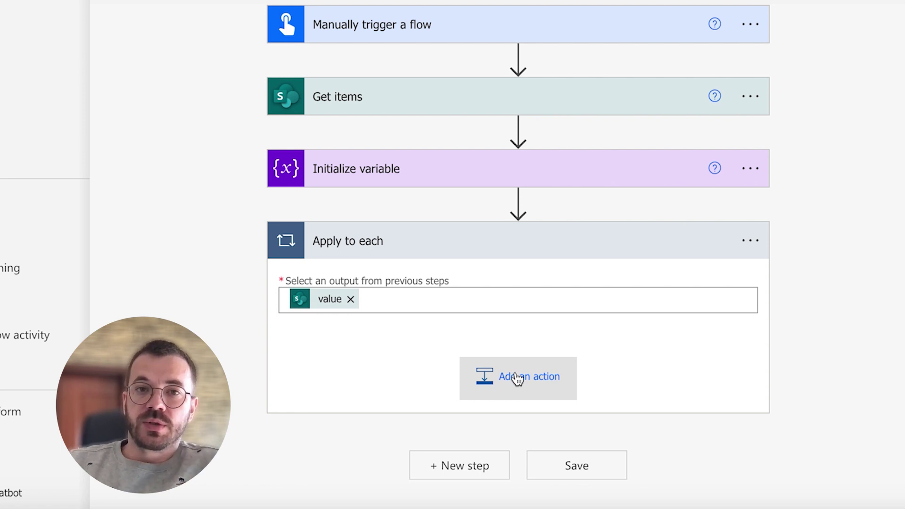
Add an Append to array variable action inside the loop targeting the Projects variable
left_click(518, 378)
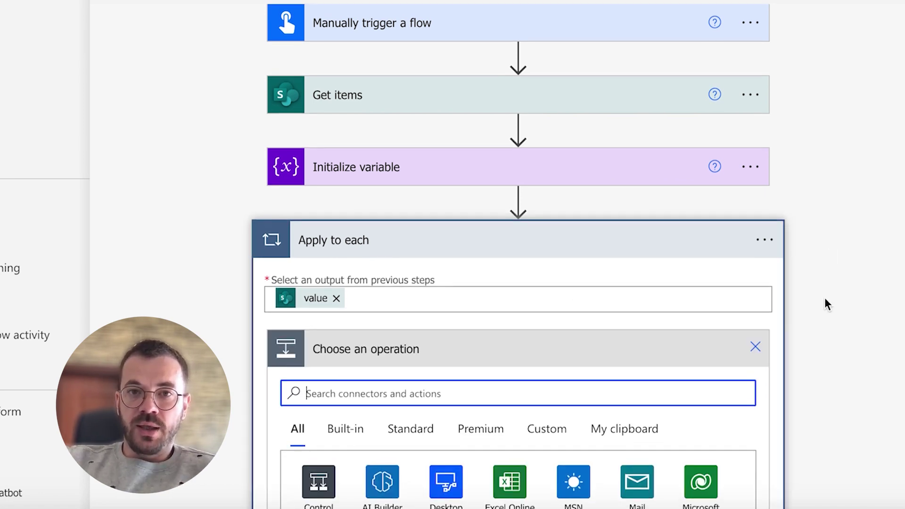
scroll(825, 298, "down", 2)
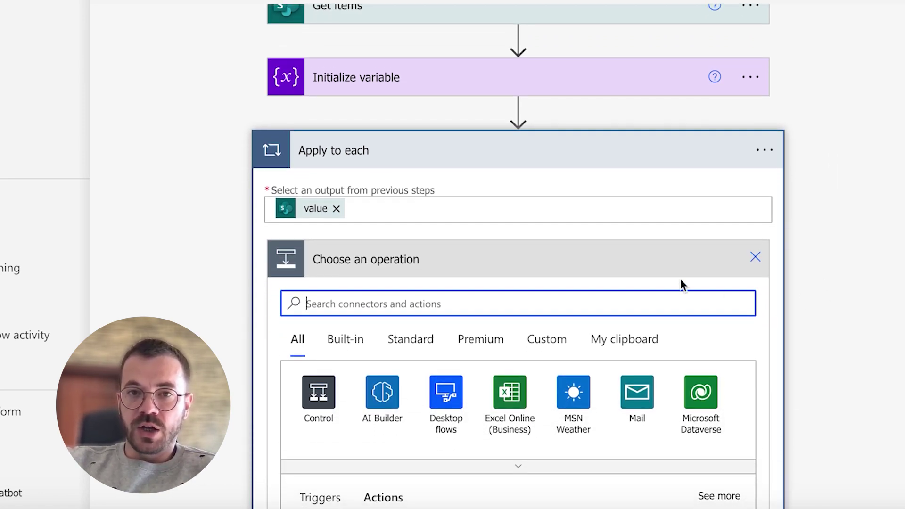
type("append")
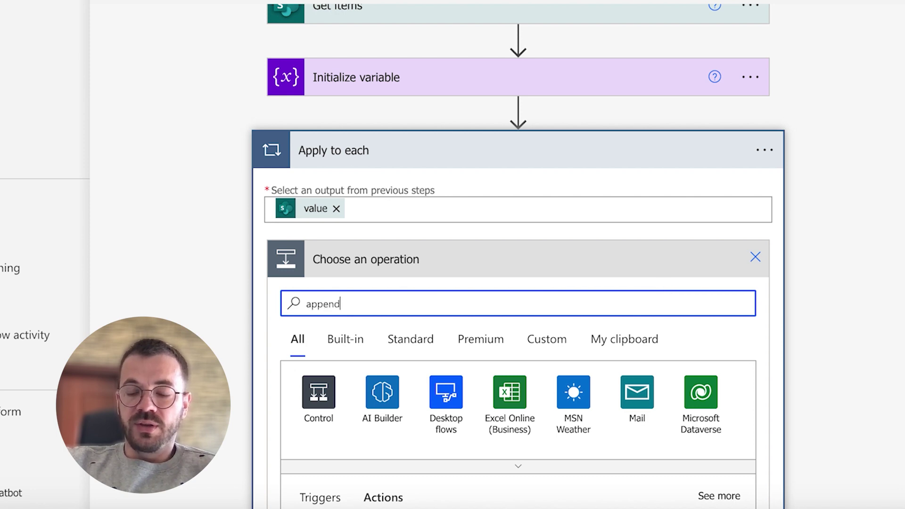
type(" to array")
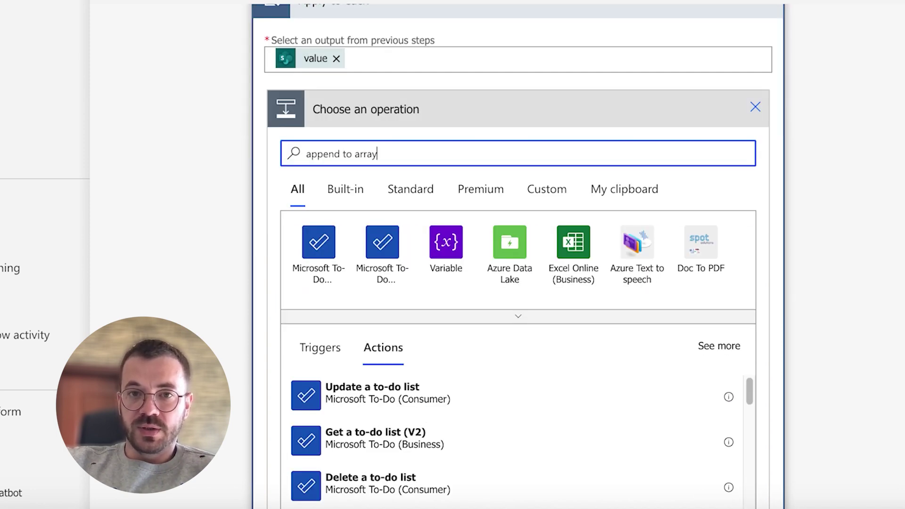
left_click(434, 395)
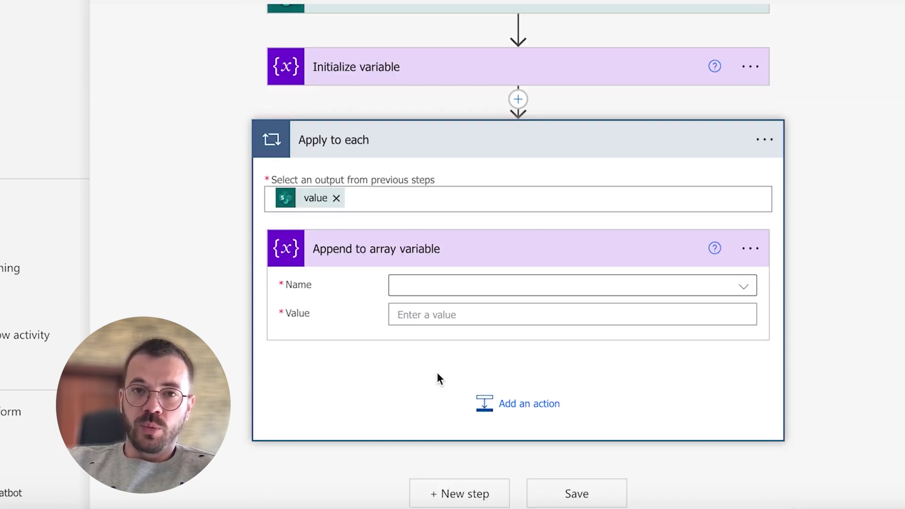
left_click(537, 286)
left_click(501, 330)
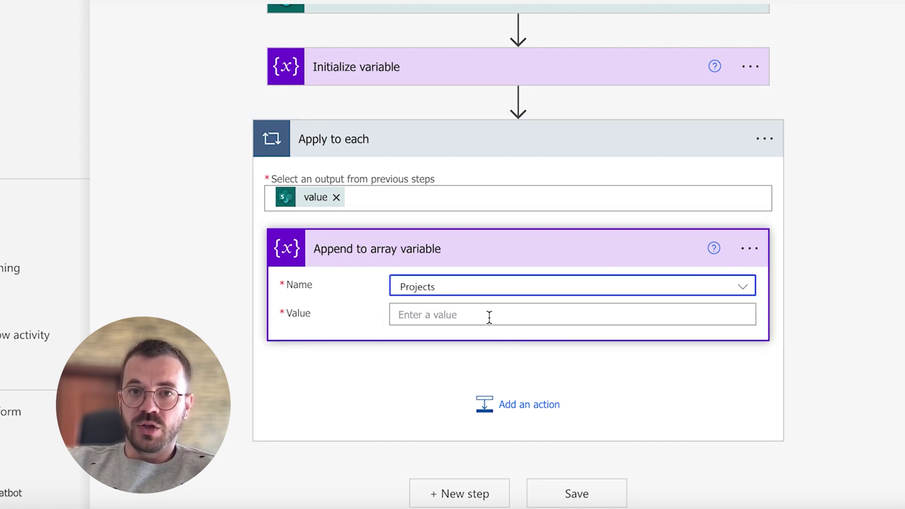
left_click(489, 315)
Start the JSON value with Name and Type mapped to Project Name and Project Type
scroll(852, 189, "down", 4)
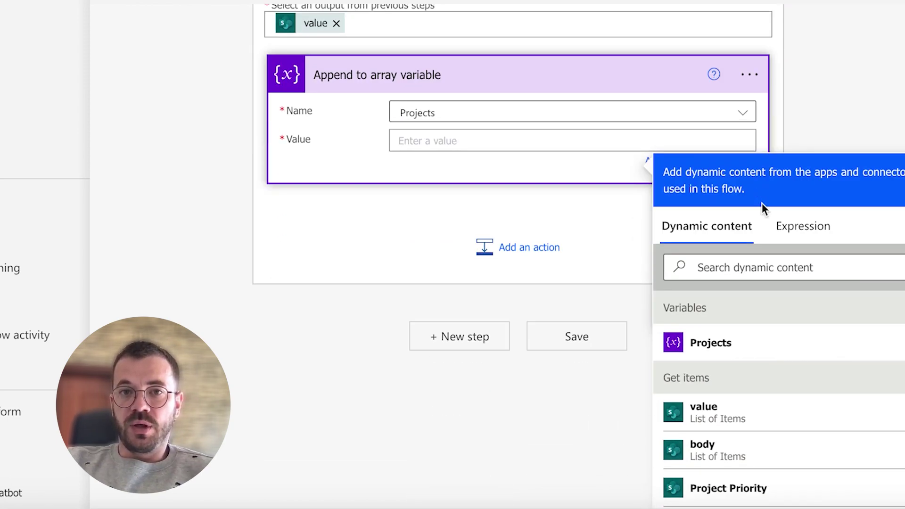
type("{")
key("Return")
type("\"Name\":")
left_click(754, 288)
type("name")
left_click(724, 364)
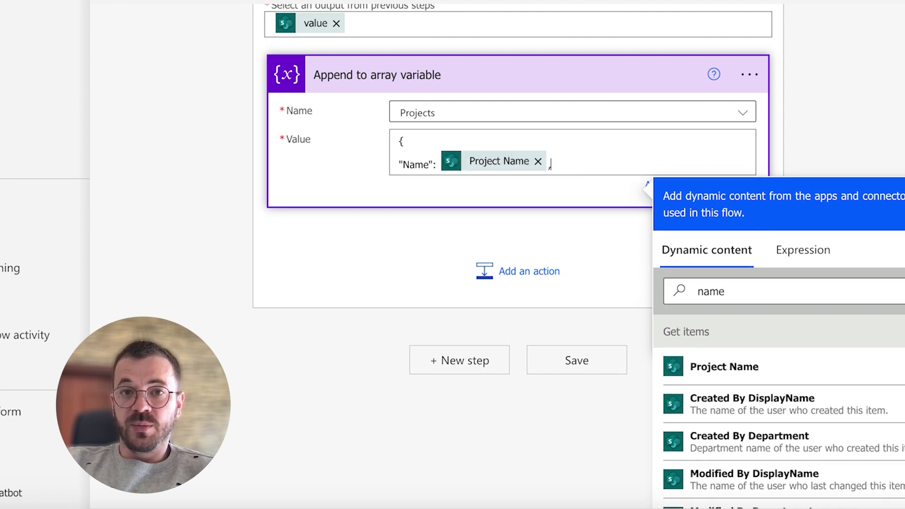
type(",")
key("Return")
type("\"Type\":")
double_click(711, 311)
type("type")
left_click(723, 385)
type(",")
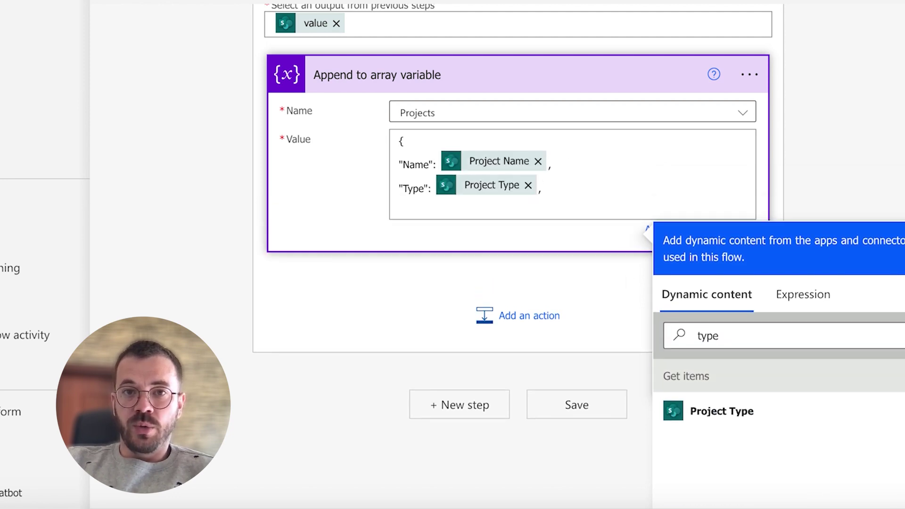
Add Description and Priority keys mapped to Project Description and Project Priority
key("Return")
type("\"Description\":")
double_click(707, 335)
type("des")
left_click(721, 411)
type(",")
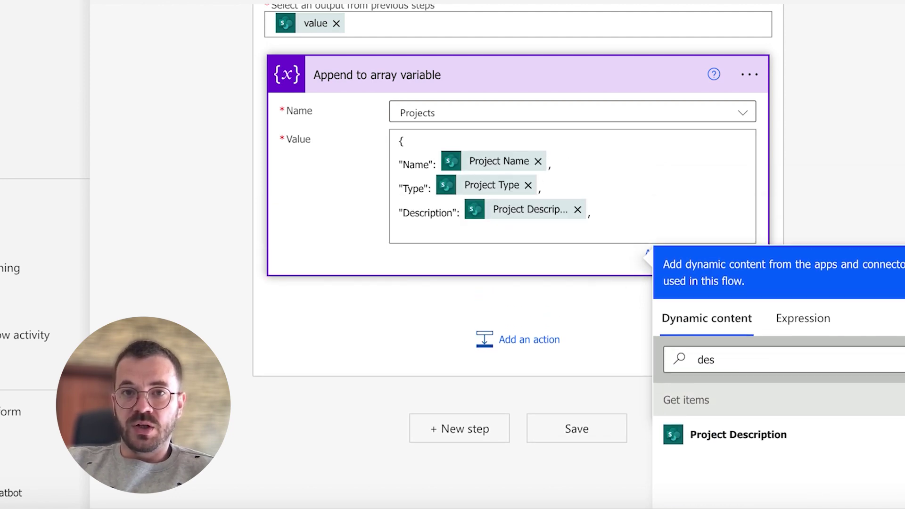
type("\":")
double_click(707, 360)
type("pri")
left_click(721, 503)
type(",")
Finish the object with Status and Manager mapped to Current Status and Project Manager
key("Return")
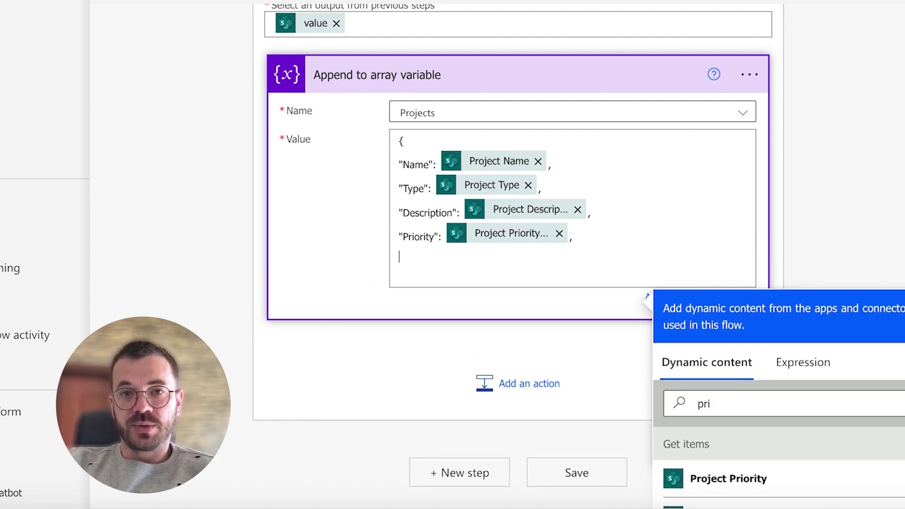
type("\"Status\":")
double_click(726, 405)
type("statu")
left_click(726, 479)
type(",")
key("Return")
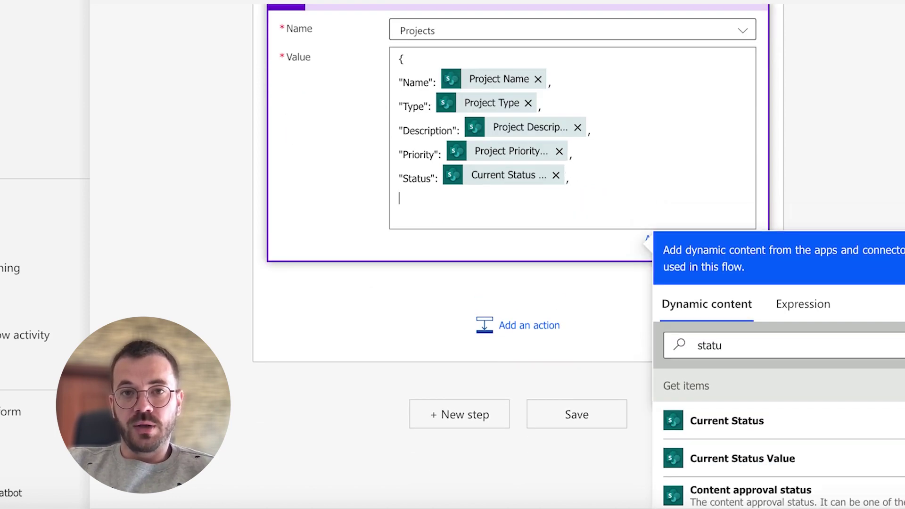
type("\"Manager\":")
double_click(710, 345)
type("mana")
left_click(732, 421)
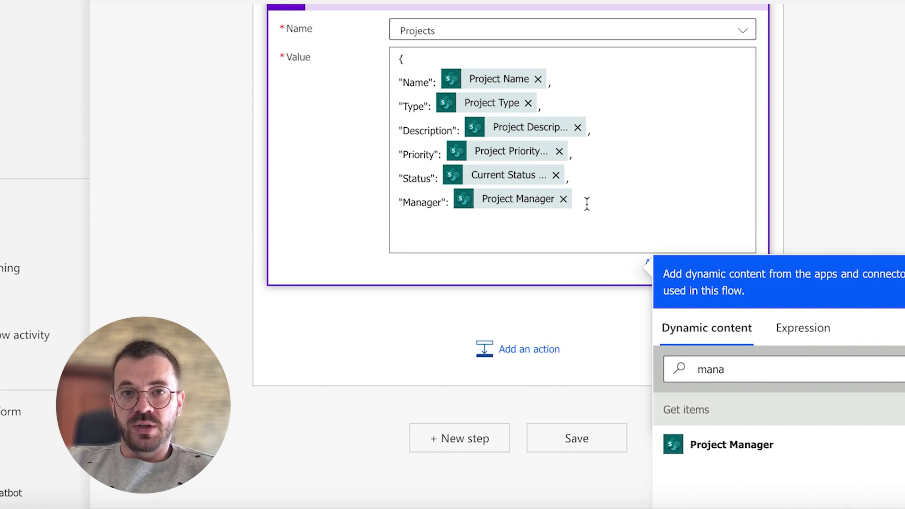
left_click(788, 182)
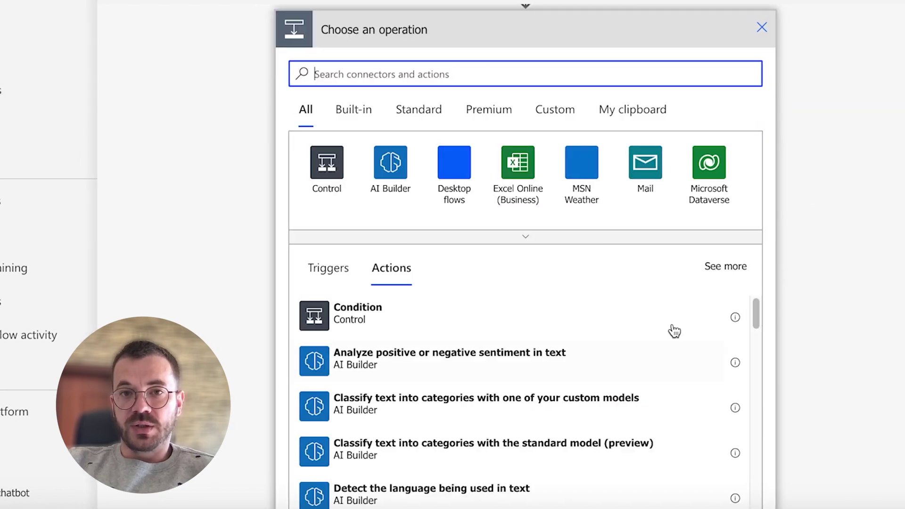
Add the Plumsail Documents 'Start document generation process with json' action after the loop
type("plumsail")
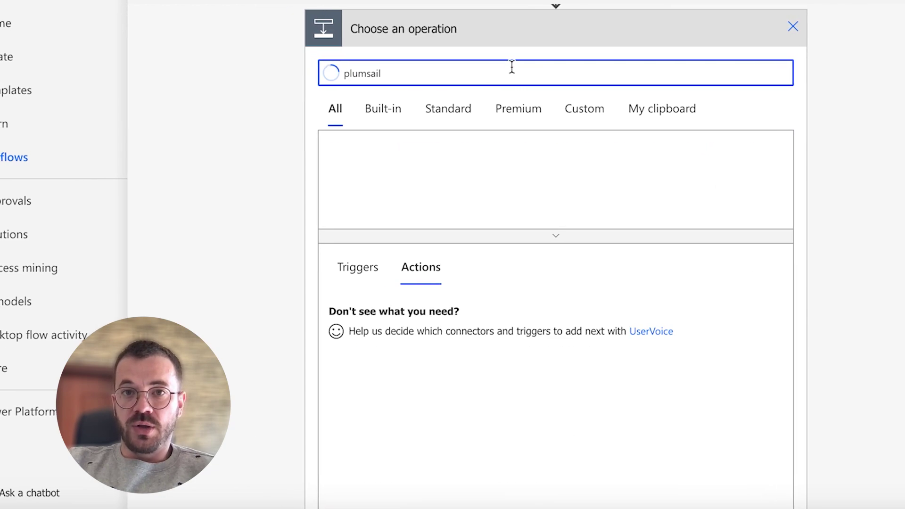
left_click(434, 174)
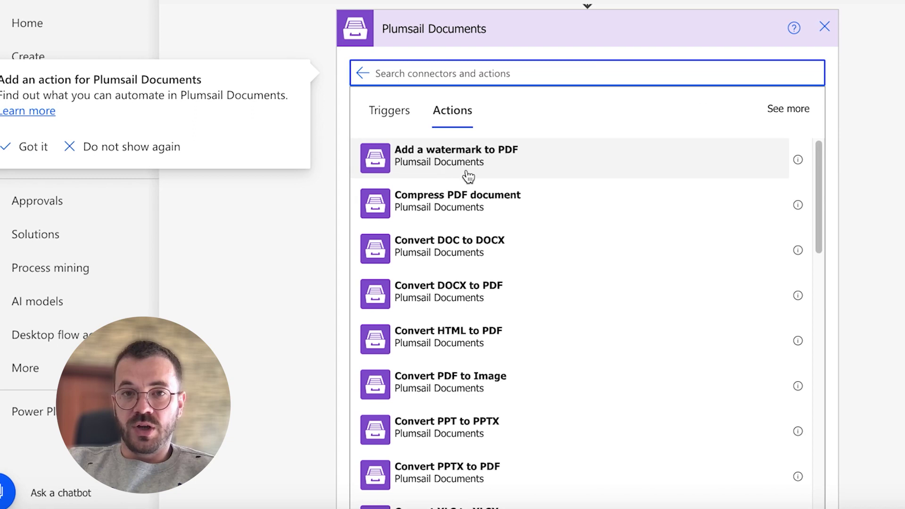
type("start document")
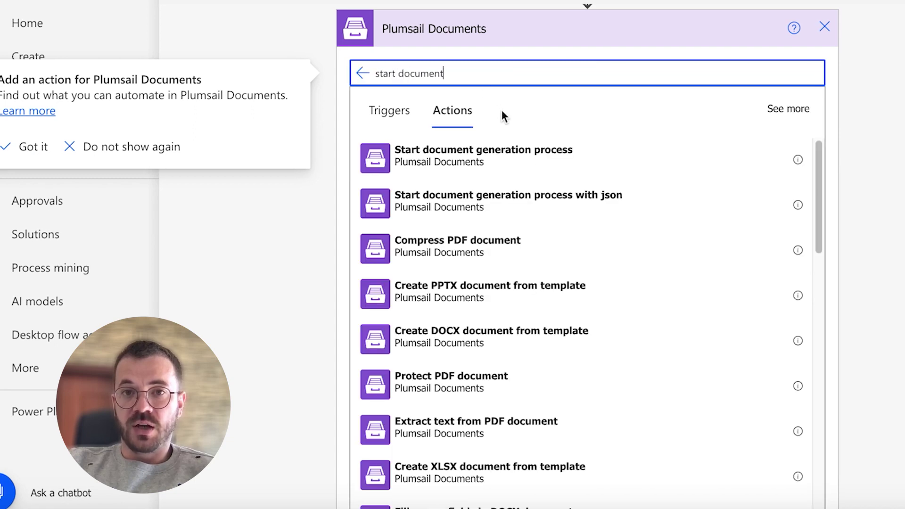
left_click(553, 200)
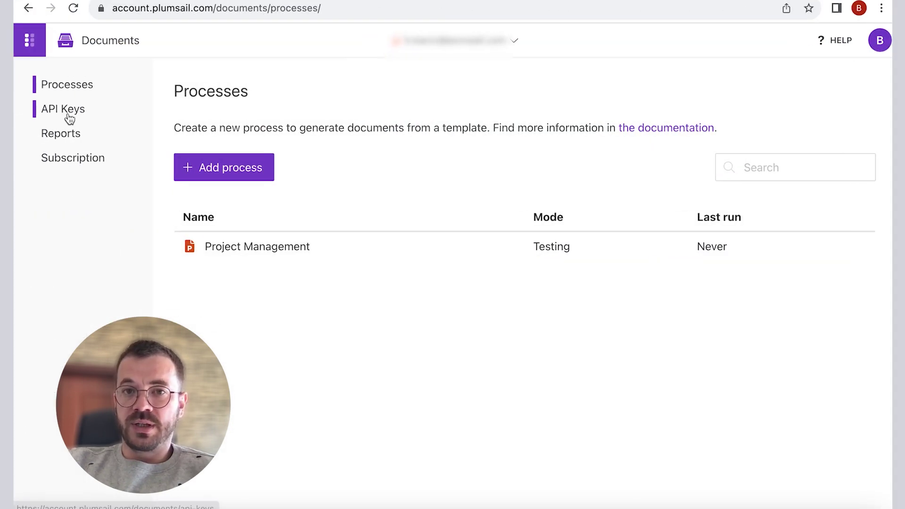
On the API Keys page, add a key called 'Plumsail Documents' and copy its secret
left_click(68, 115)
left_click(186, 177)
left_click(214, 189)
type("P")
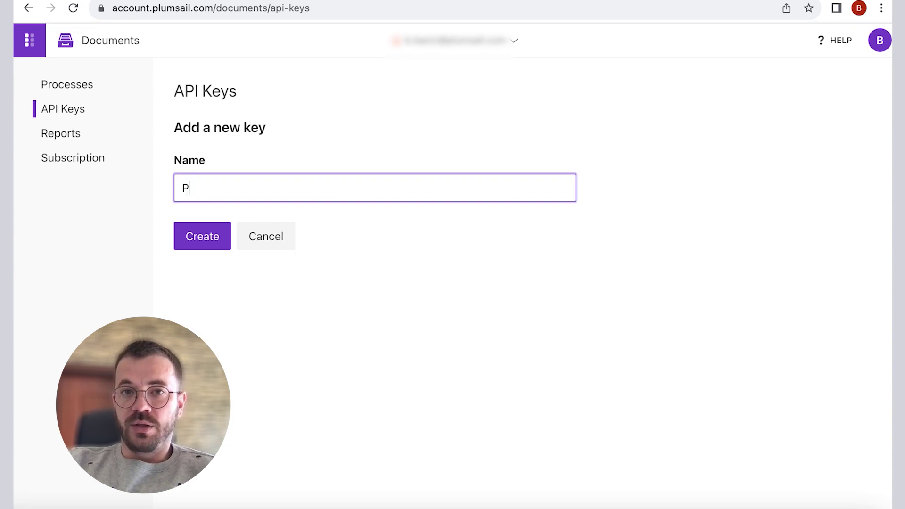
type("lumsail Documents")
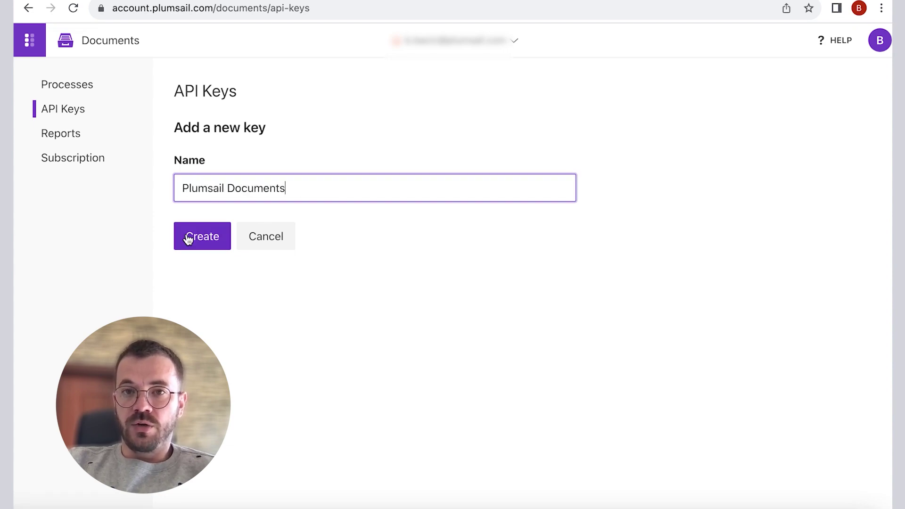
left_click(188, 236)
left_click(638, 258)
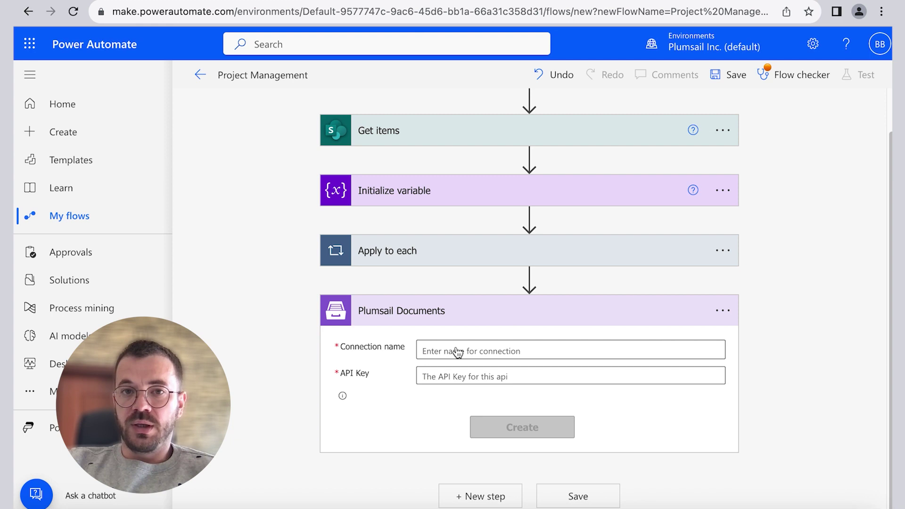
Create the Plumsail connection with a connection name and the pasted API key
left_click(458, 351)
type("Plumsail Documents")
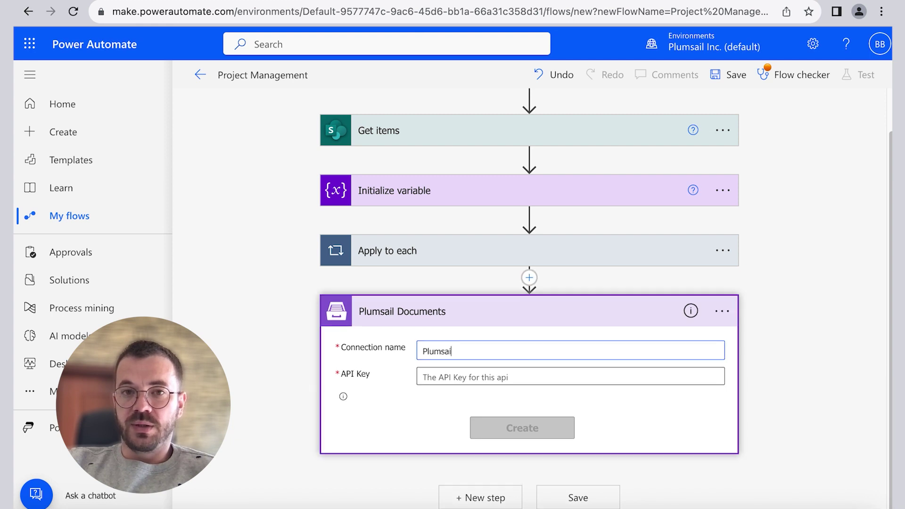
left_click(470, 376)
key("ctrl+v")
left_click(523, 428)
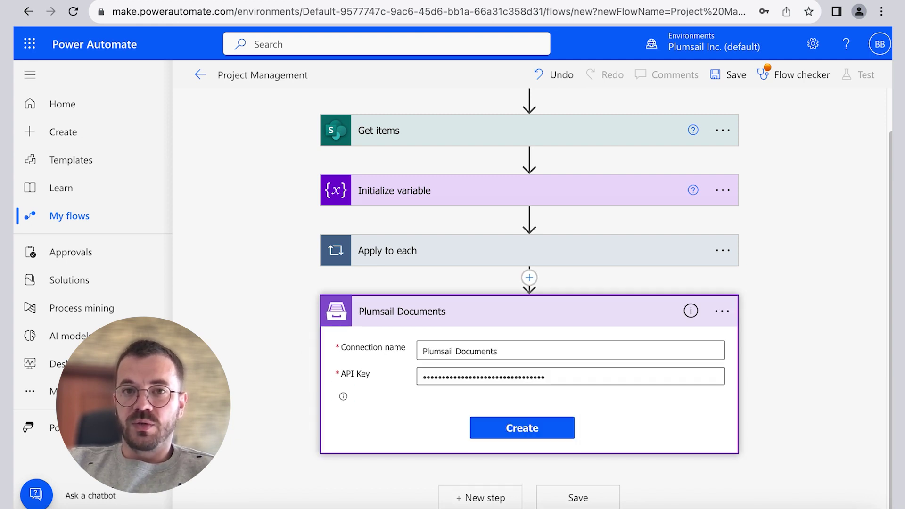
Choose the Project Management process, set template data to {"Project": Projects}, and save the flow
left_click(709, 378)
left_click(566, 400)
left_click(566, 401)
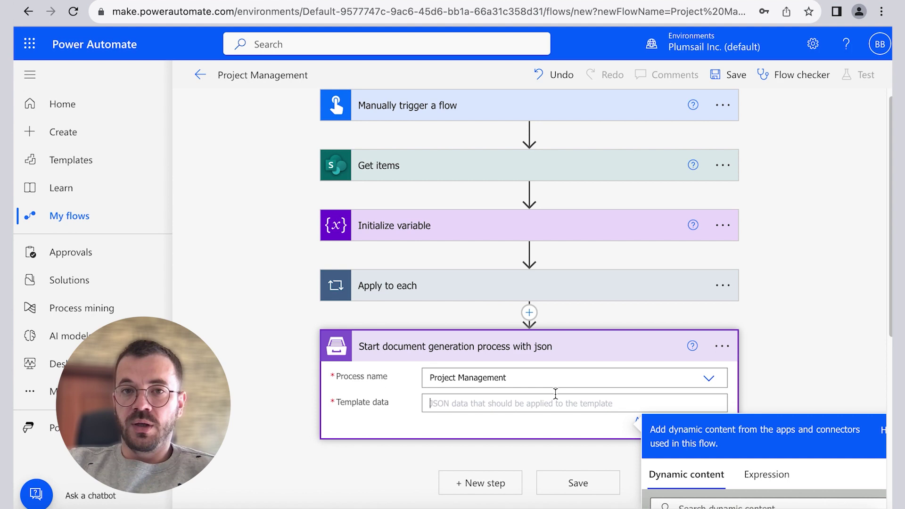
type("{")
key("Return")
type("\"Project")
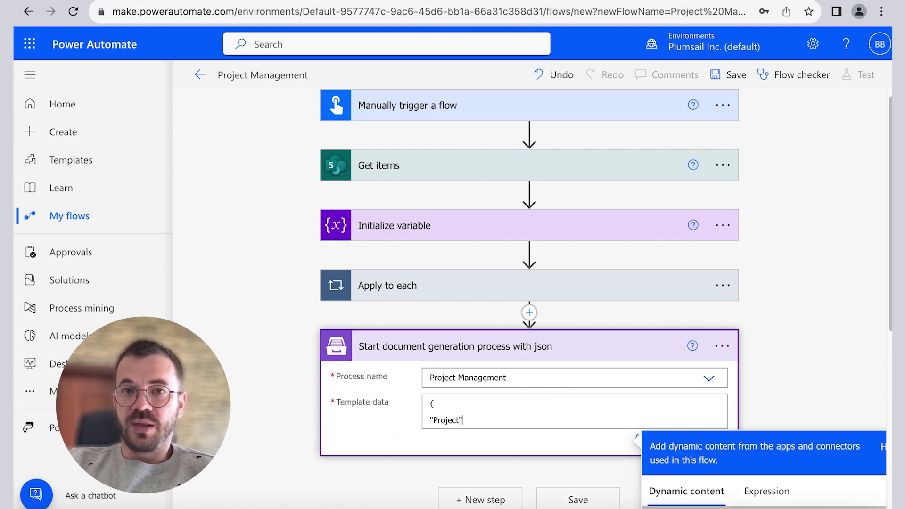
type("\":")
left_click(731, 476)
key("Return")
type("}")
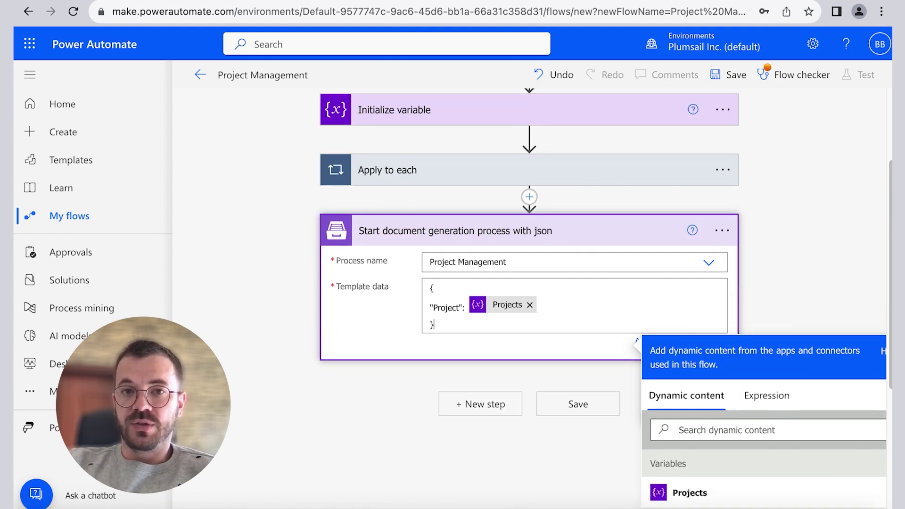
left_click(771, 227)
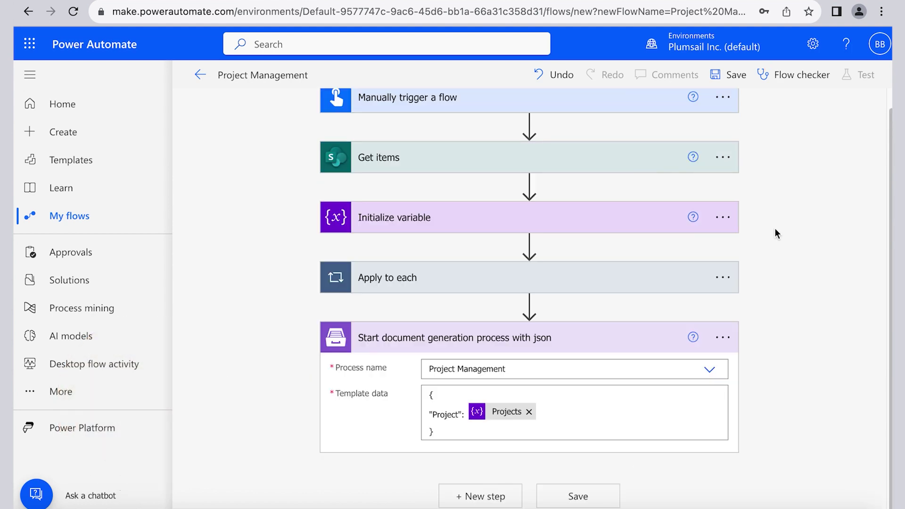
left_click(582, 500)
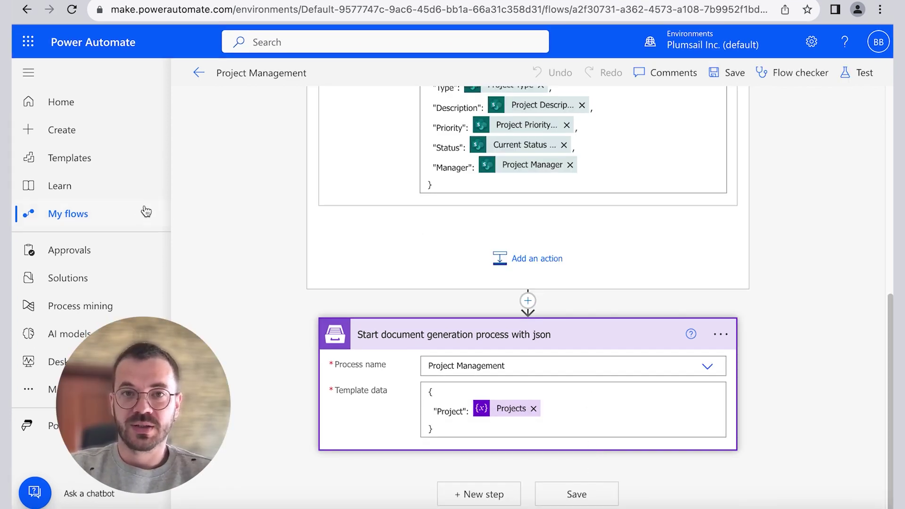
From My flows, start a run of the Project Management flow and confirm it
left_click(82, 215)
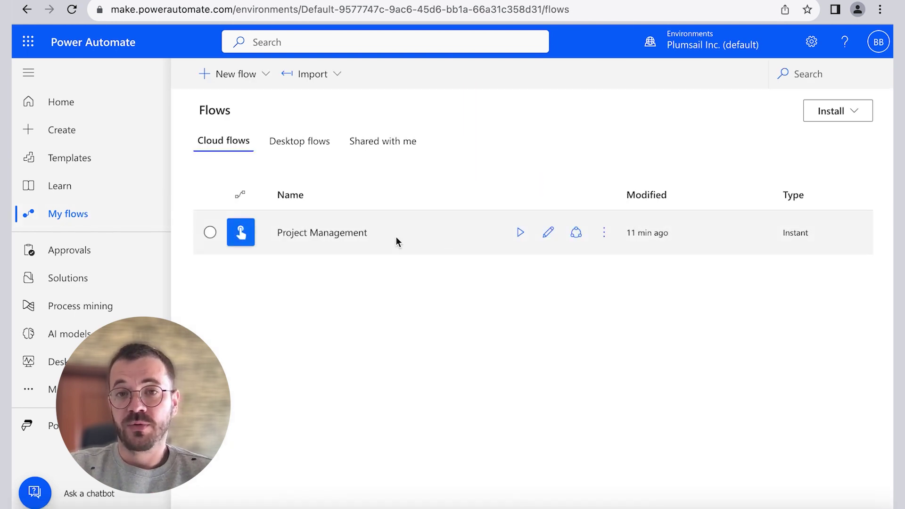
left_click(522, 234)
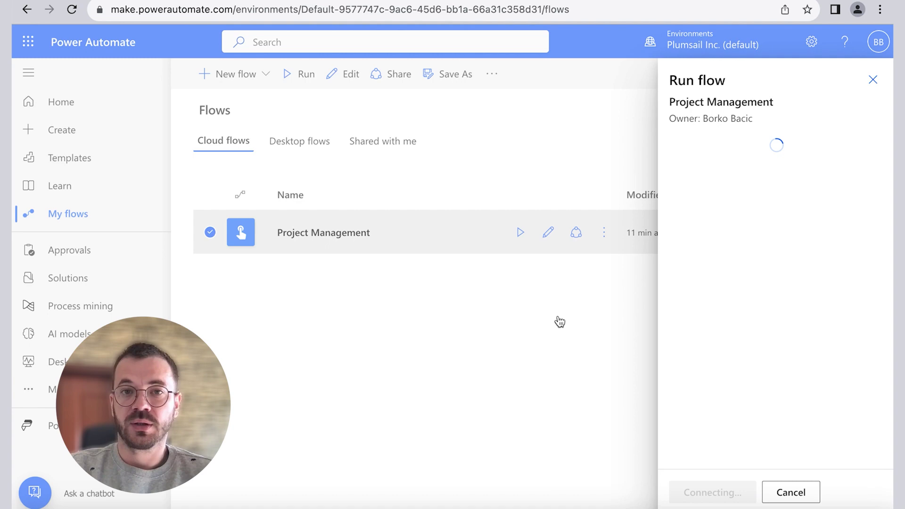
left_click(716, 497)
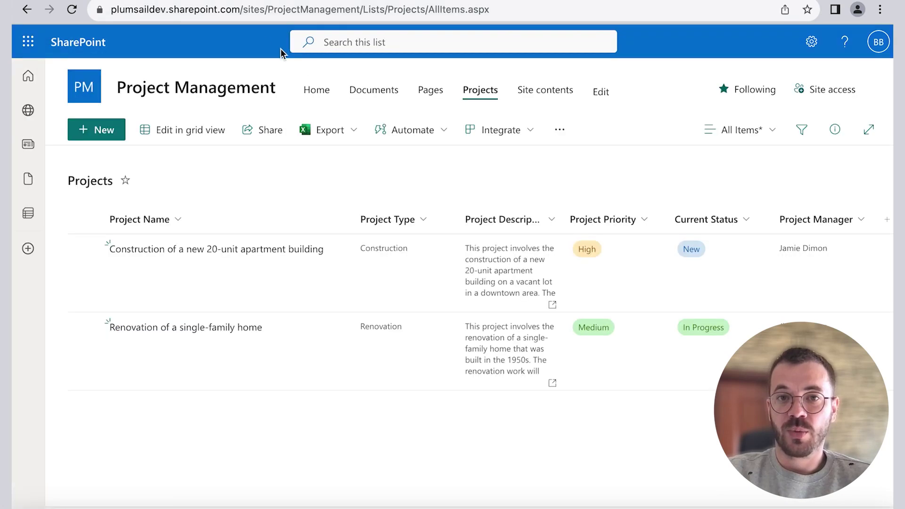
Open the Plumsail Project Report file in the Documents library's Presentations folder
left_click(373, 91)
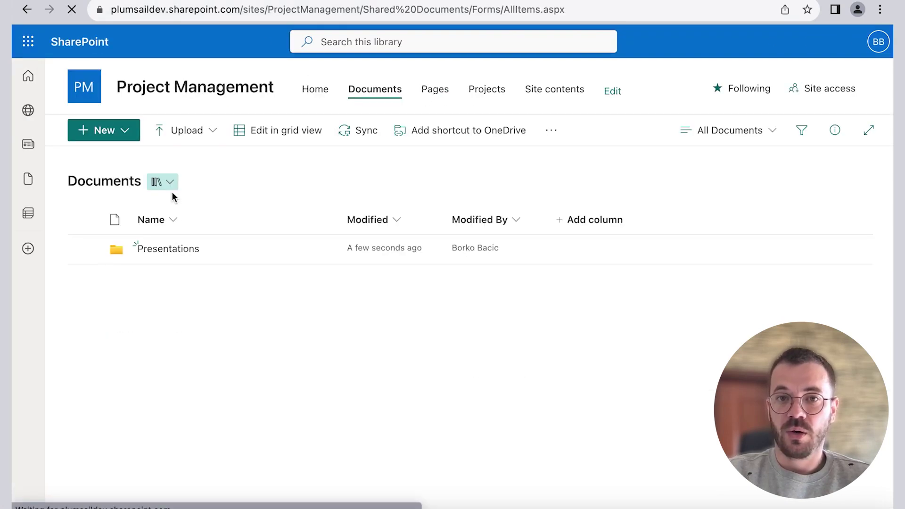
left_click(170, 249)
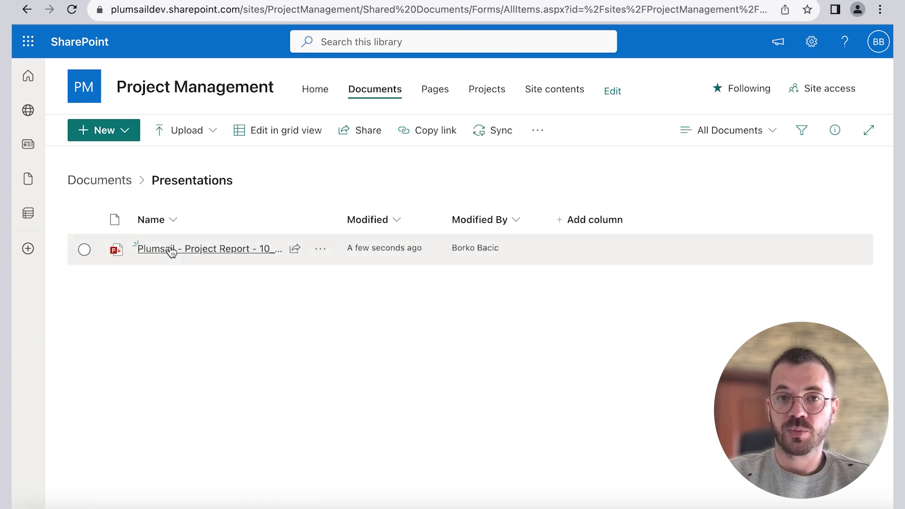
left_click(171, 250)
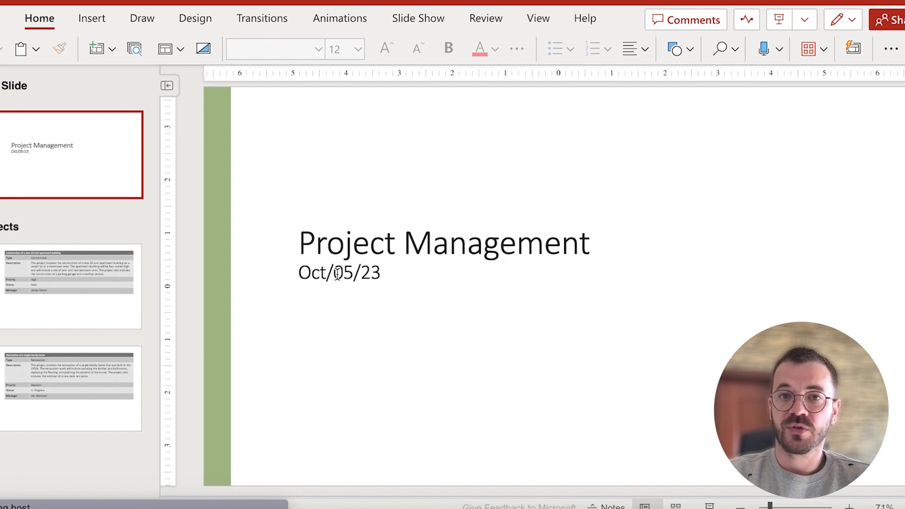
Review the construction project slide, then the single-family home renovation slide
left_click(114, 294)
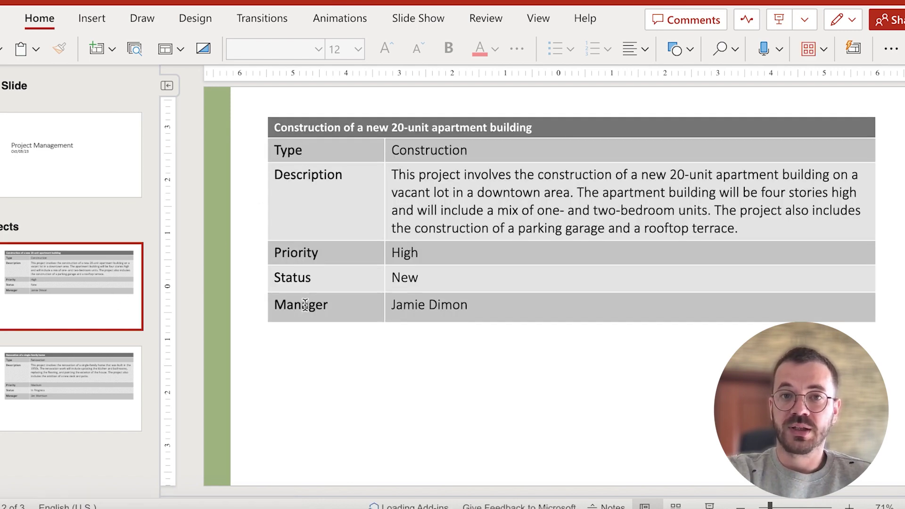
left_click(105, 385)
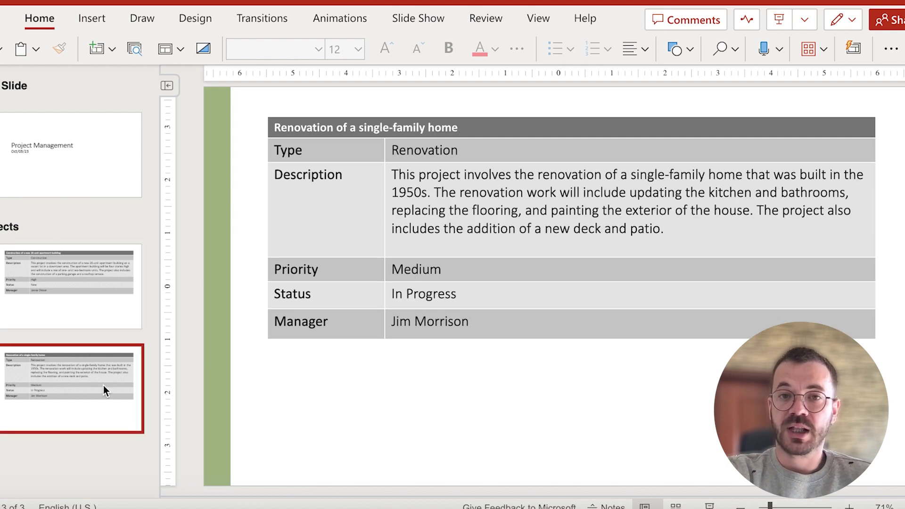